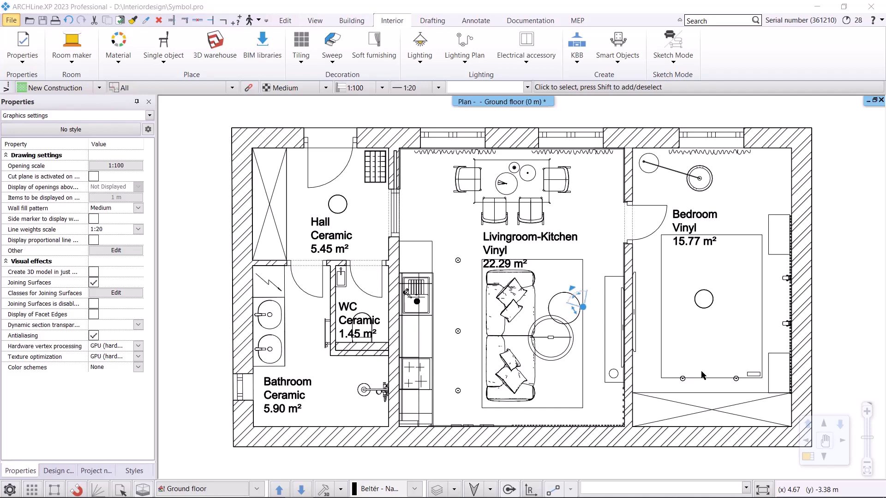
Examine the detailed and simplified reference floor plans in Symbol.pdf in the browser.
mouse_move(293, 494)
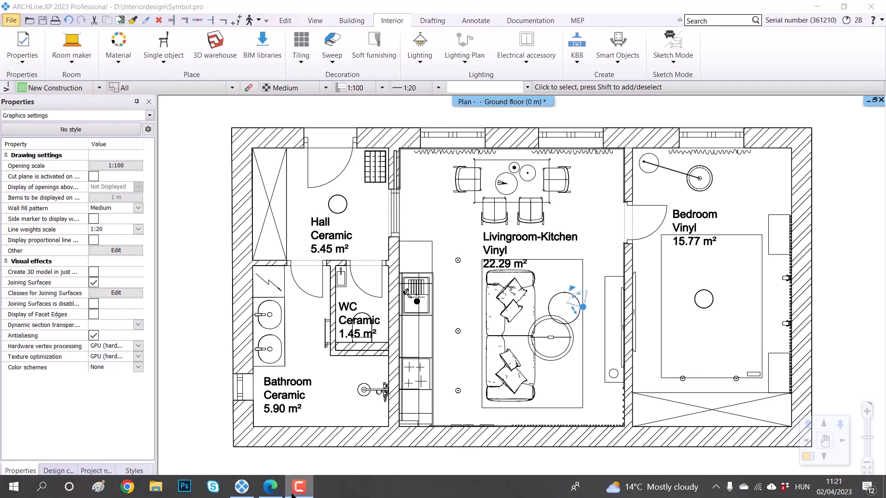
click(270, 487)
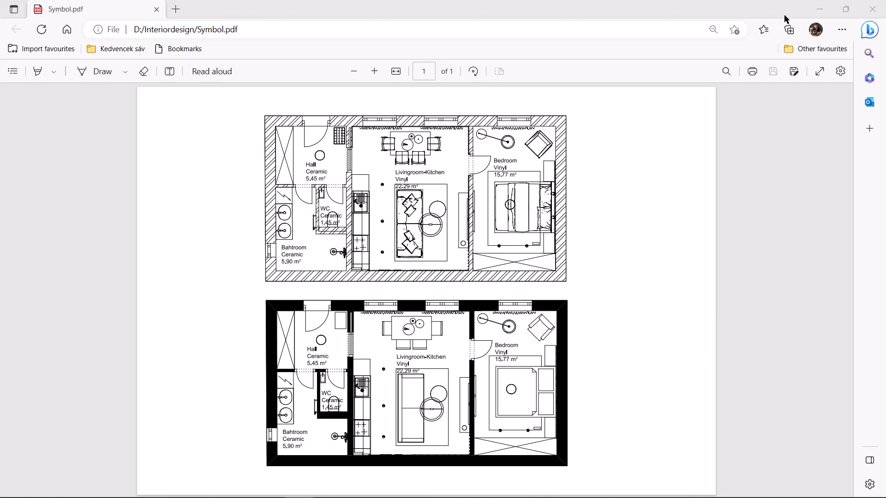
click(819, 10)
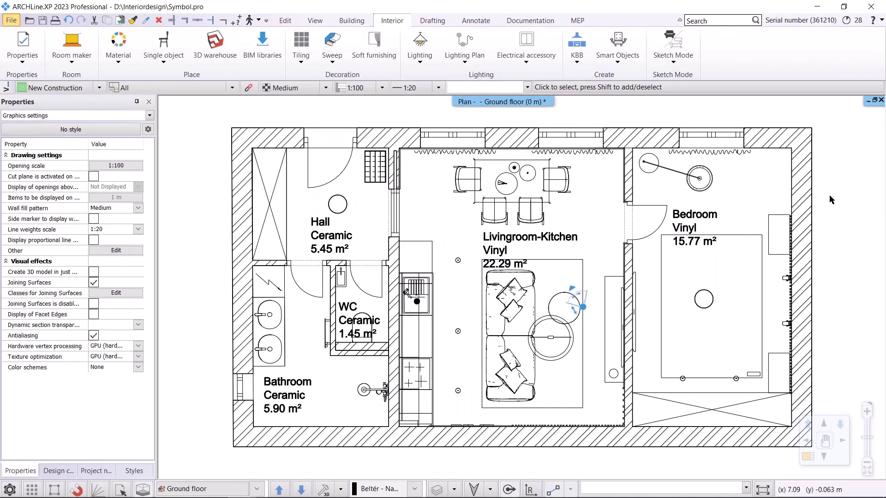
Search 3D Warehouse by direct download for "ledletto bed" and download the LEDLETTO bed as a SketchUp 2023 model.
click(226, 41)
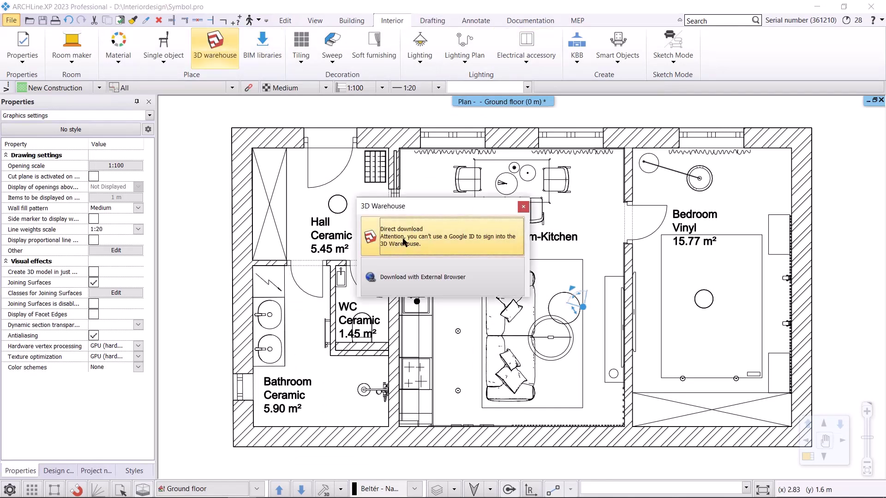
click(403, 241)
click(388, 129)
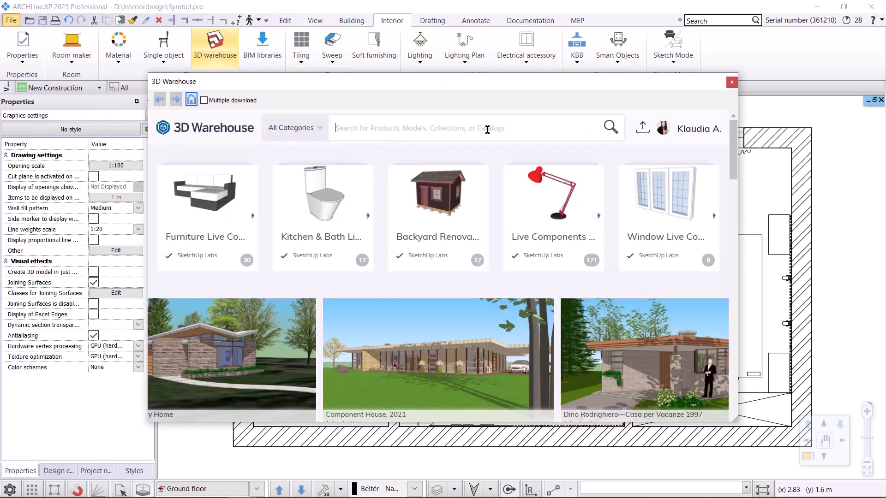
text(ledletto bed)
key(Return)
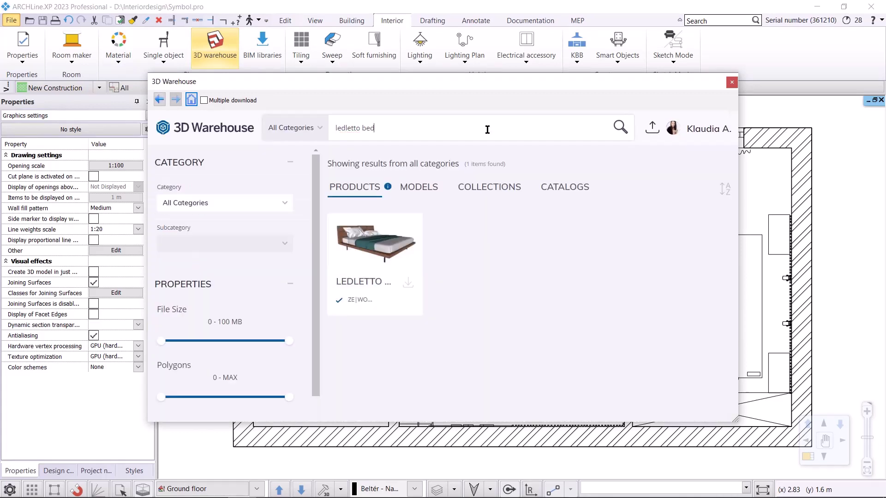
click(407, 283)
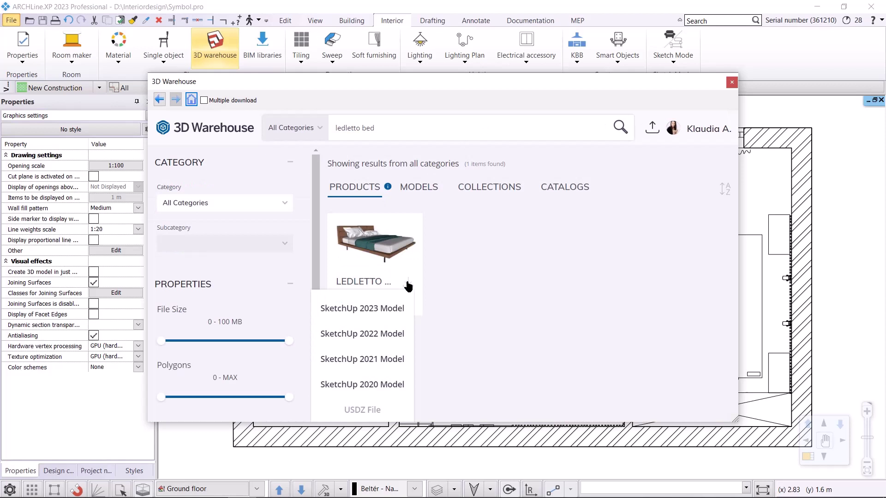
click(384, 309)
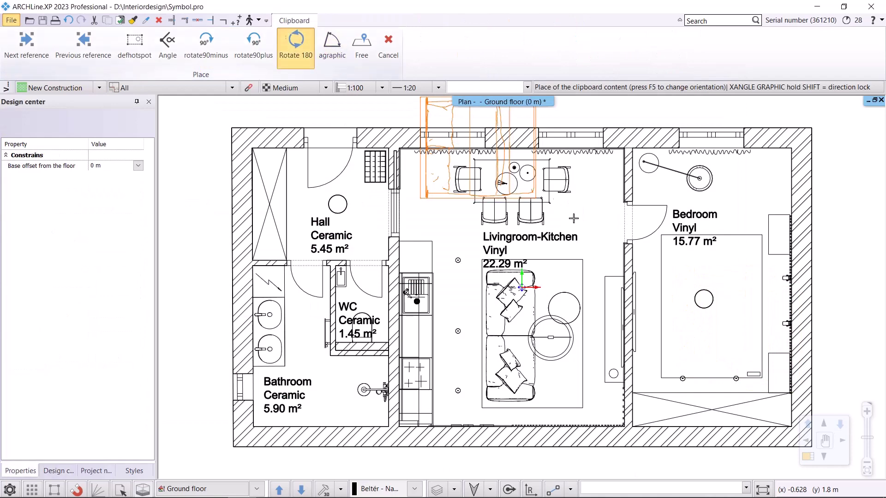
Place the bed, rotated 180°, between the two nightstands in the bedroom with its headboard against the outer wall.
scroll(745, 333, up, 2)
scroll(746, 334, up, 2)
scroll(616, 313, up, 2)
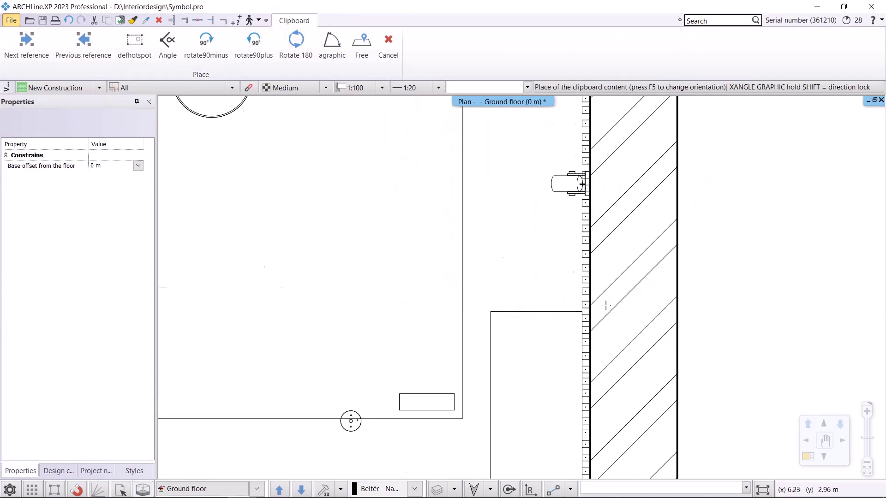
click(582, 312)
scroll(582, 312, down, 2)
key(Escape)
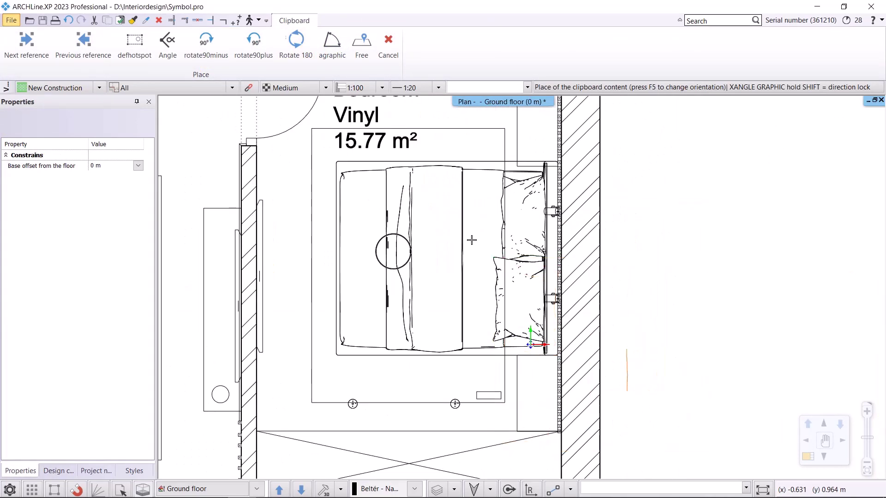
Select the placed bed and inspect its editable depth dimension.
click(403, 188)
click(323, 259)
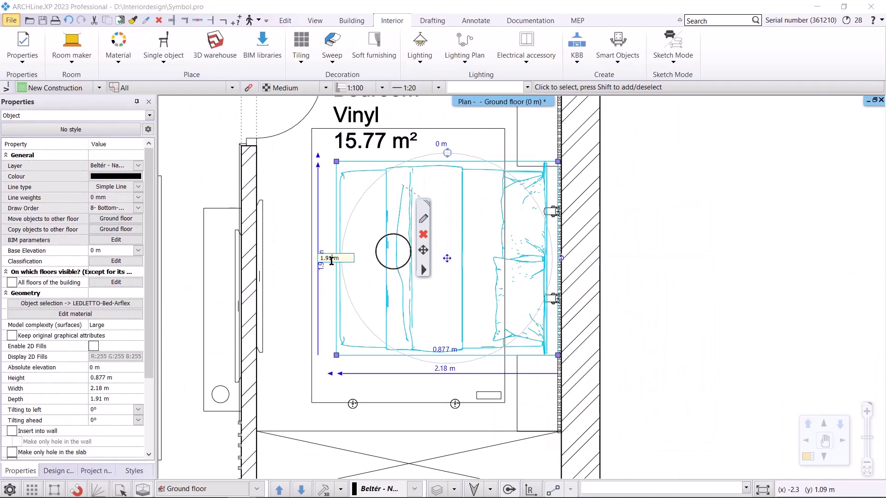
key(Escape)
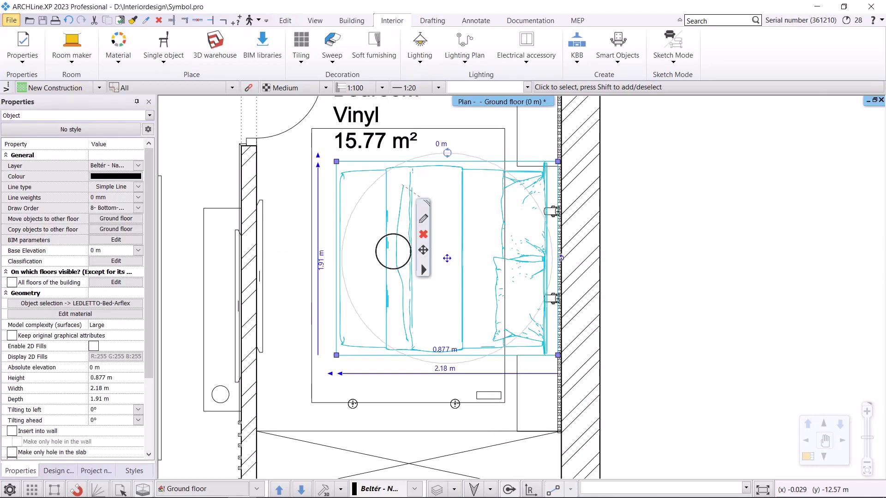
key(Escape)
Open 3D Warehouse in the external browser, search for "viola armchair" and download the armchair as a SketchUp file.
scroll(526, 292, down, 3)
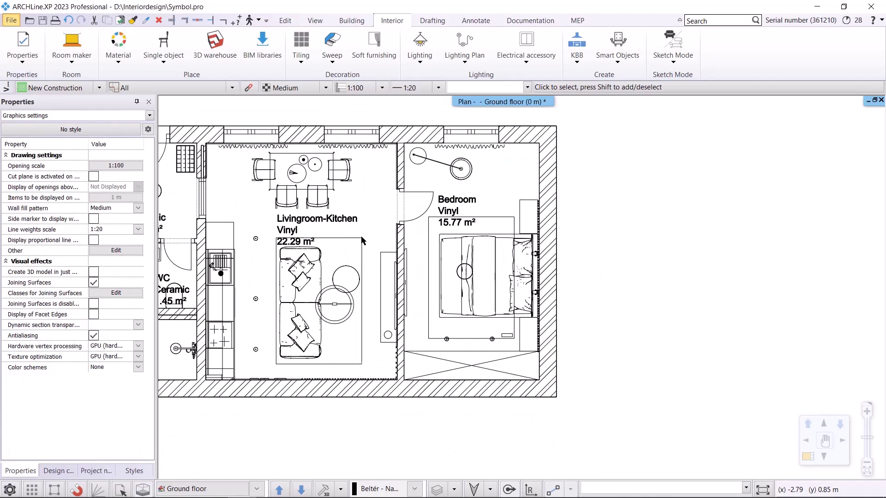
middle_drag(360, 236, 508, 228)
scroll(507, 229, up, 1)
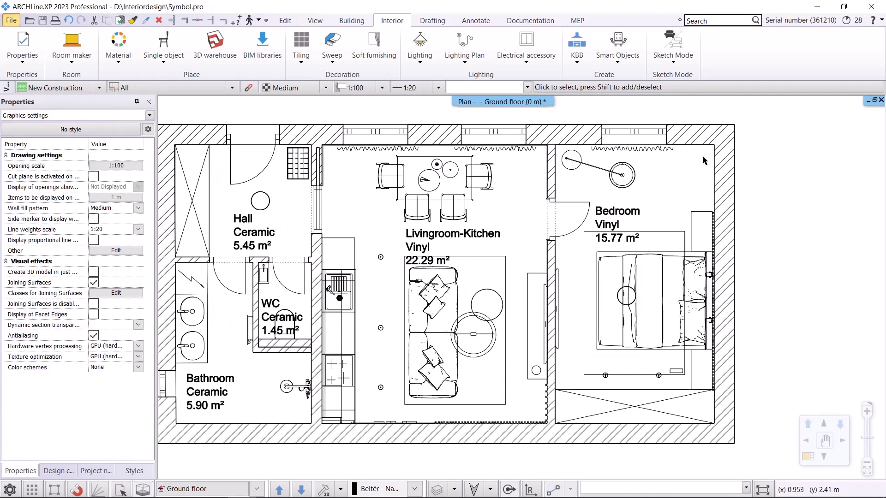
click(215, 44)
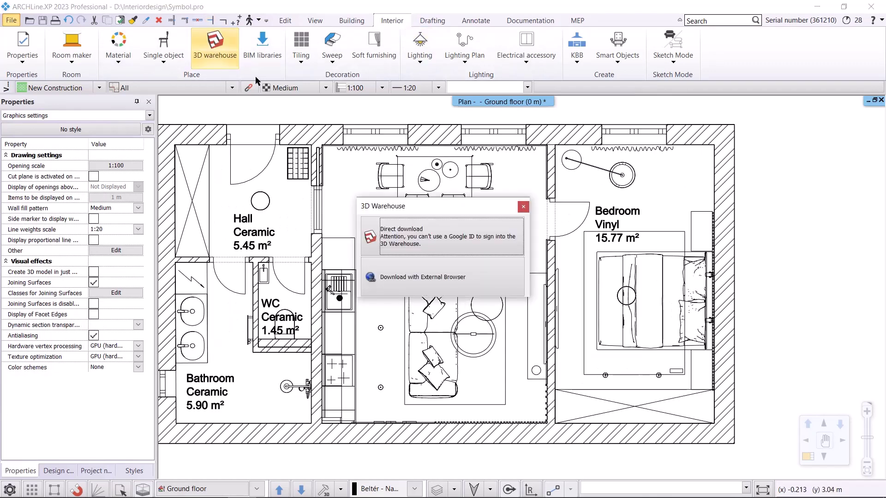
click(390, 279)
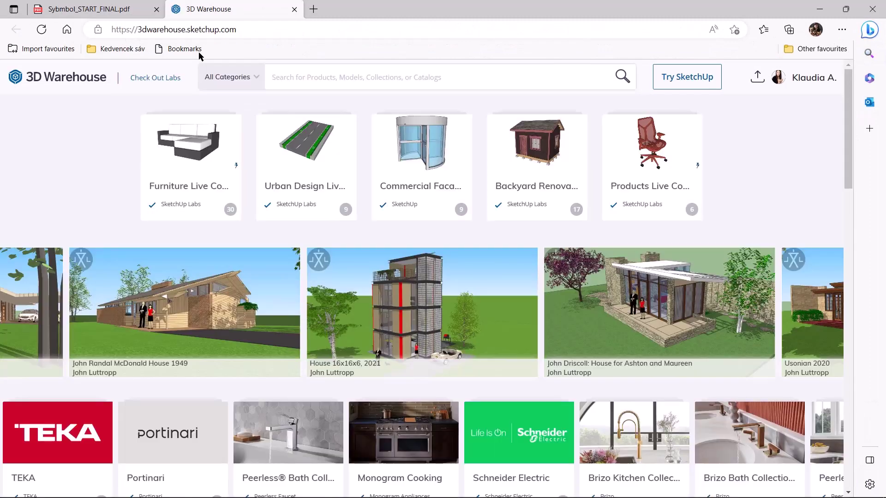
click(363, 79)
text(viola armcheir)
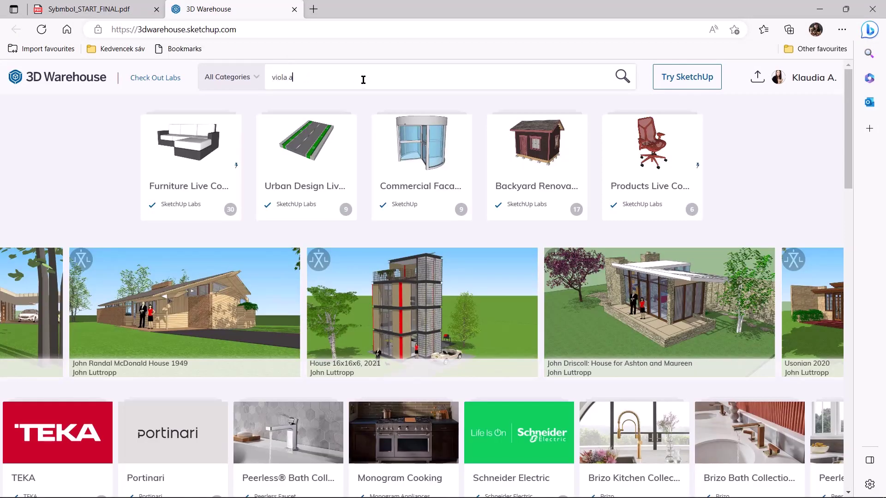
key(Return)
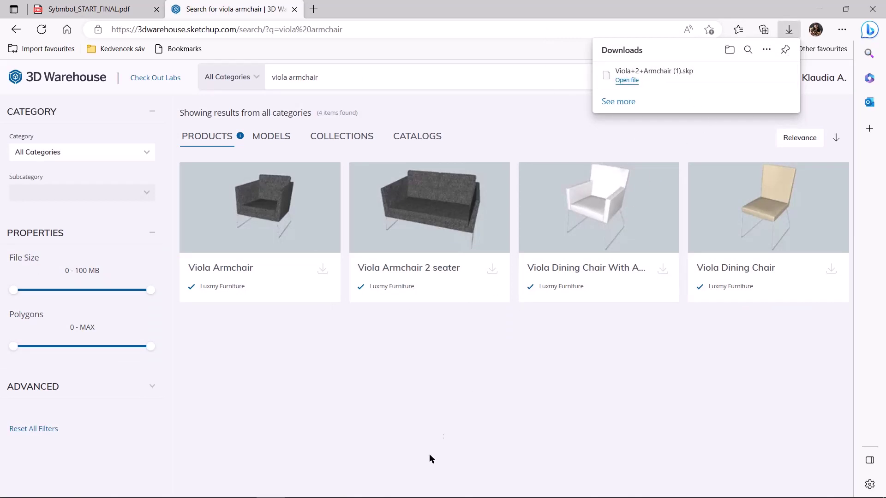
Switch back to ARCHLine.XP and import the SketchUp file Viola+2+Armchair (1).skp from the Downloads folder.
mouse_move(416, 496)
click(242, 487)
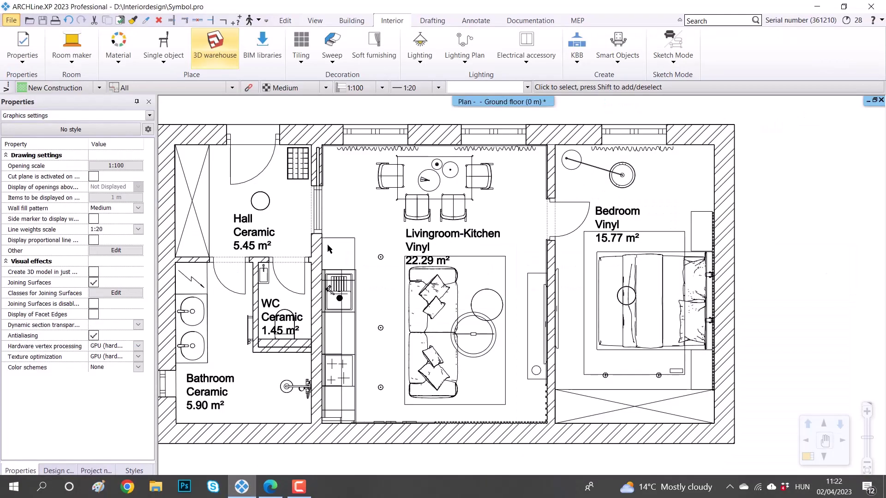
click(11, 21)
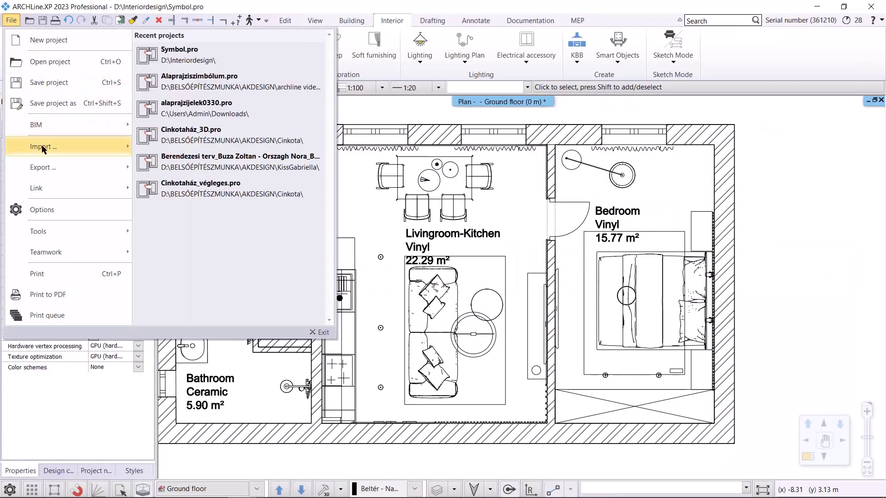
mouse_move(96, 148)
click(187, 105)
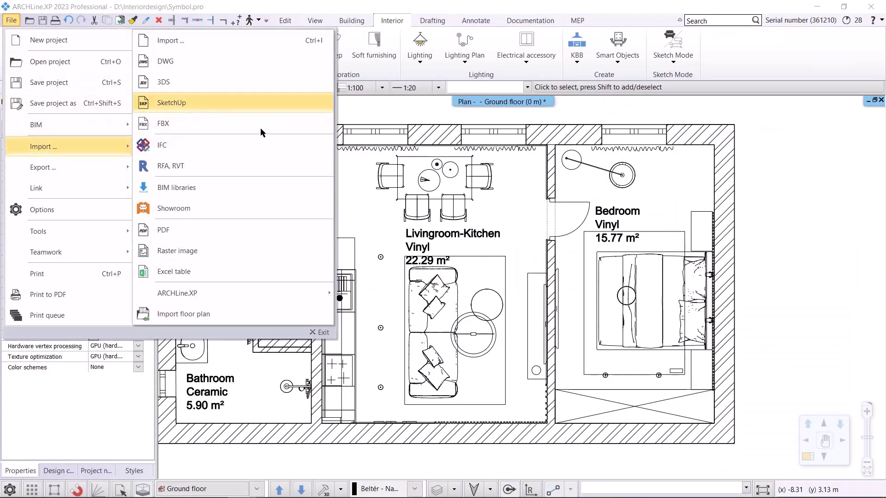
click(308, 221)
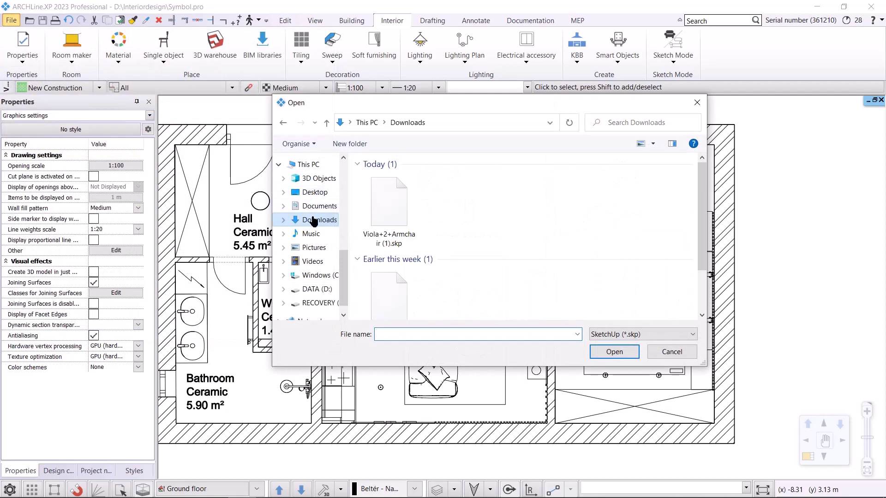
click(394, 212)
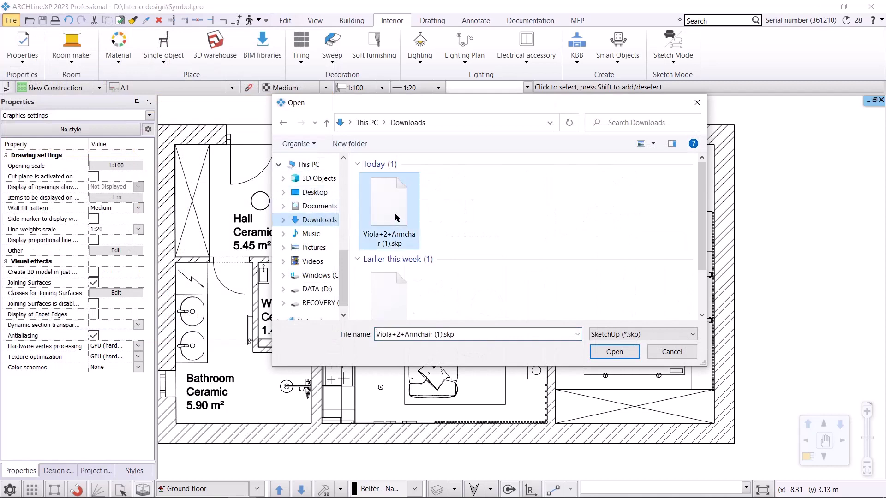
click(608, 353)
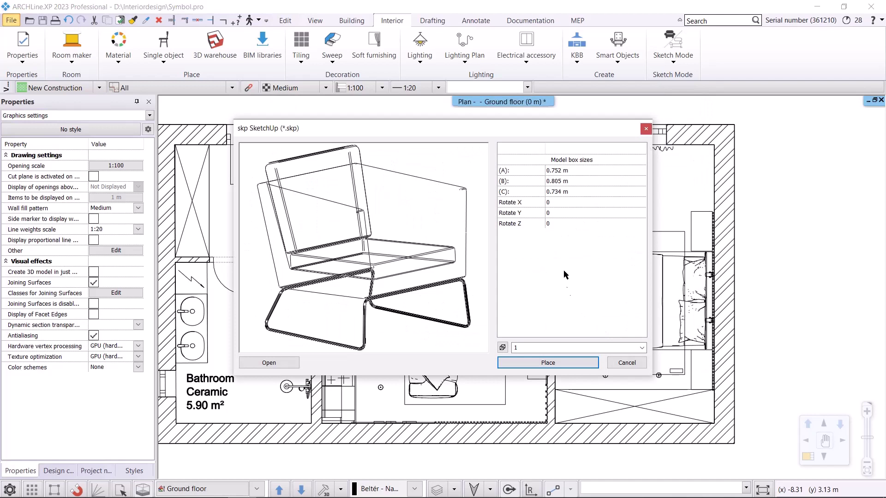
Save the imported model to the library as "Viola2 Armchair" in category LIVING ROOM, sub category Armchairs.
click(557, 360)
mouse_move(351, 205)
mouse_down()
mouse_move(340, 204)
mouse_move(369, 207)
mouse_up()
text(2 Armchair)
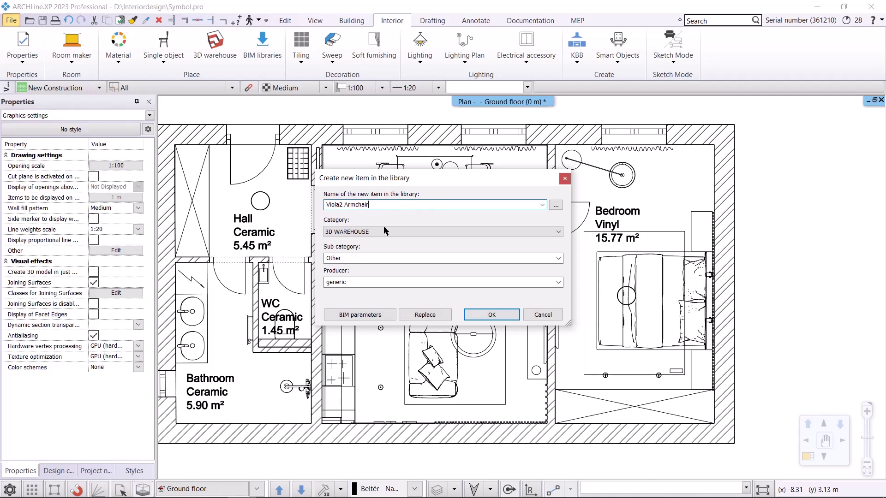
click(385, 231)
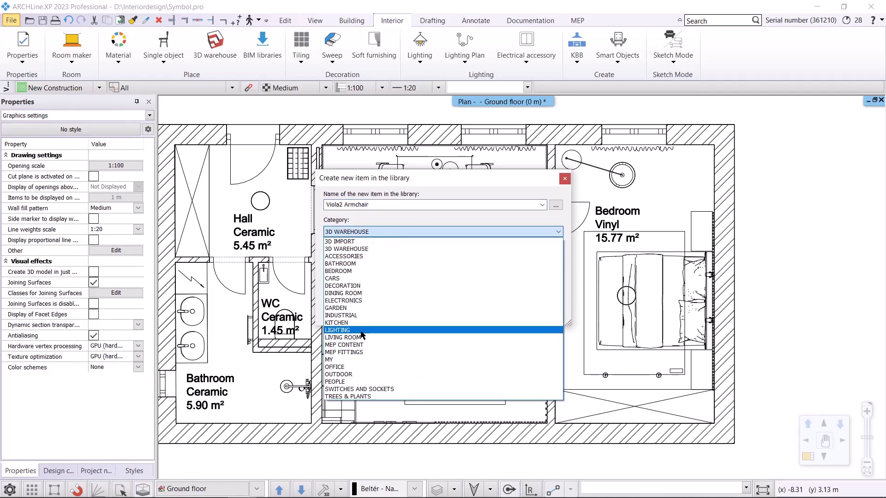
click(524, 271)
click(508, 259)
click(502, 261)
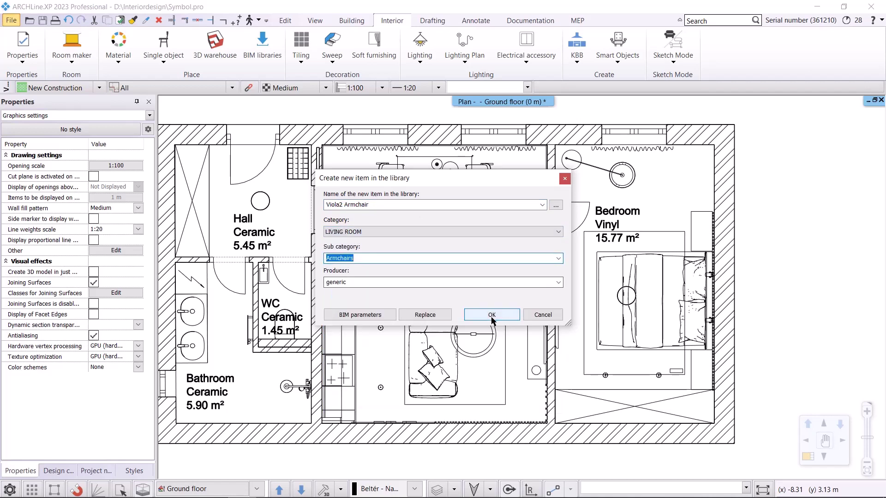
click(492, 315)
Place the armchair in the bedroom corner beside the window, turned diagonally so it faces into the room.
scroll(535, 268, up, 5)
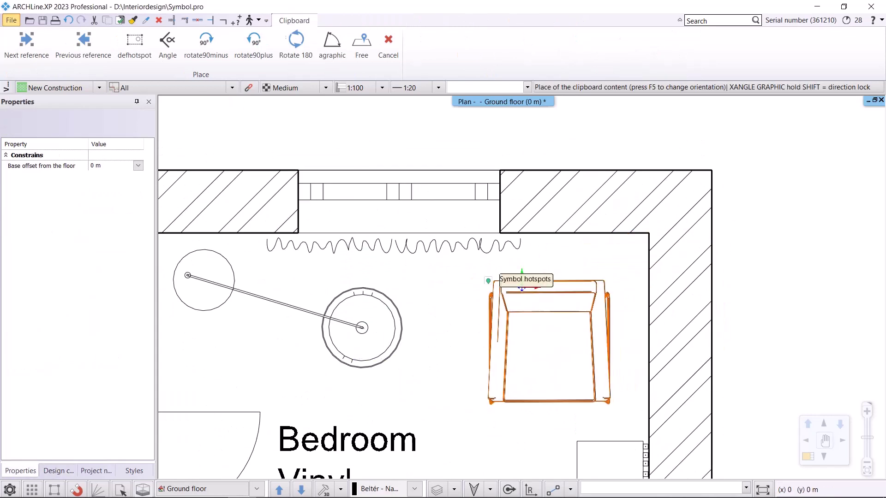
click(488, 279)
click(532, 295)
drag(549, 406, 477, 380)
scroll(477, 379, down, 8)
key(Escape)
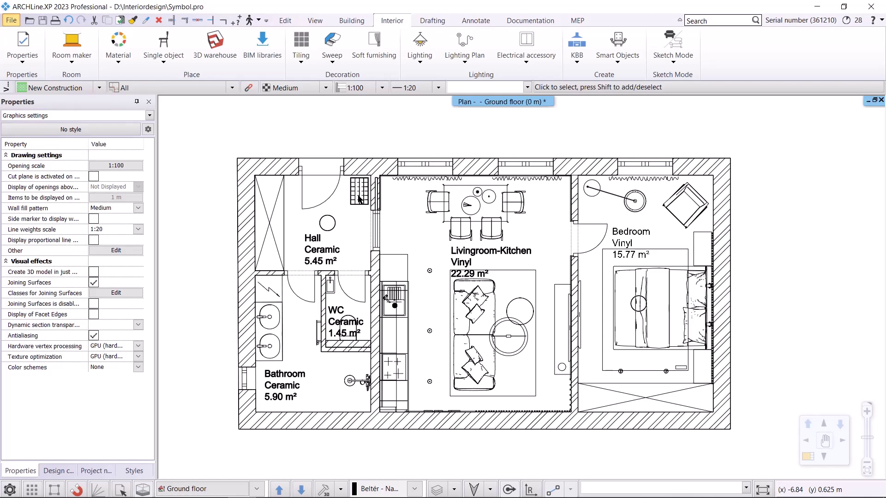
Simplify the 2D symbol of the gridded object in the hall to a plain rectangle, overwriting the original library object.
scroll(360, 199, up, 4)
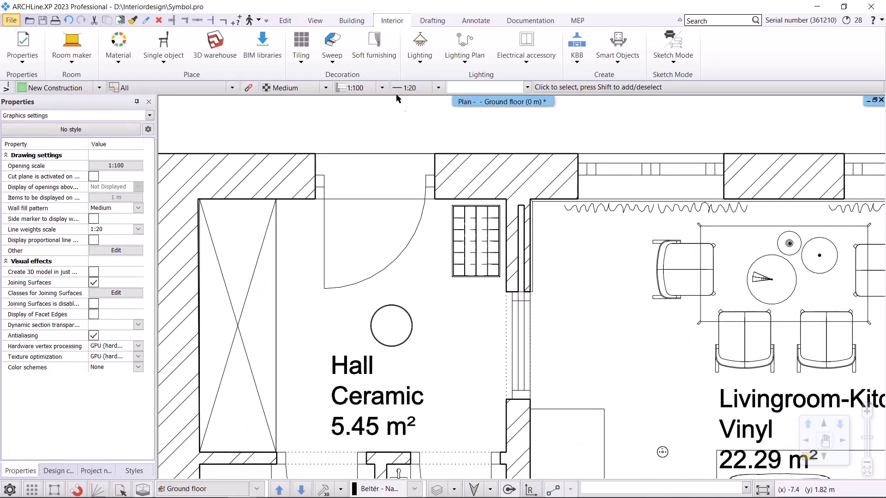
click(163, 46)
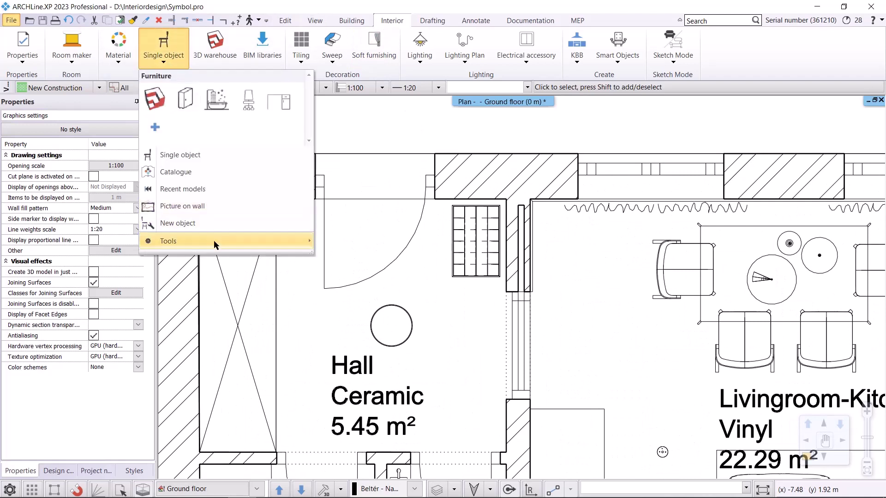
mouse_move(215, 243)
click(413, 312)
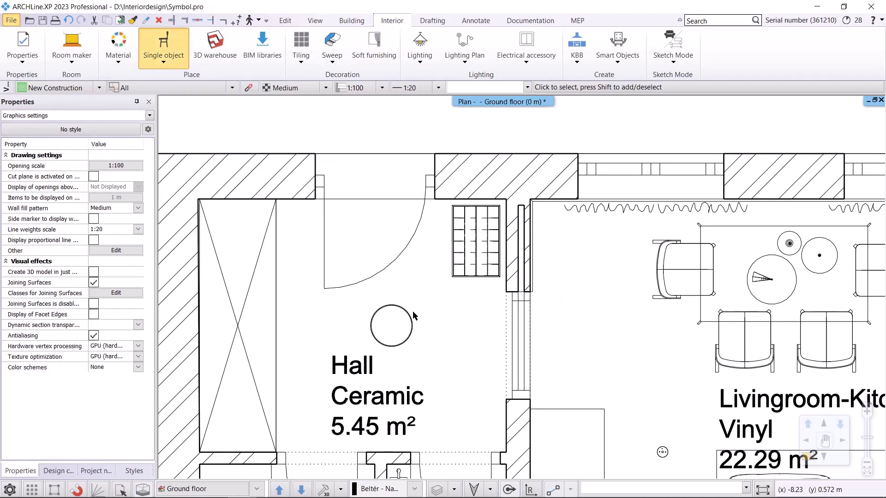
click(473, 255)
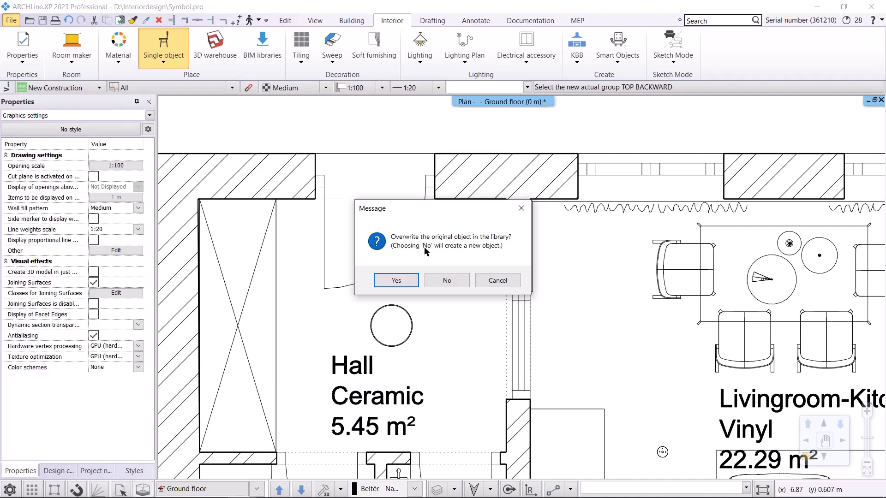
click(396, 280)
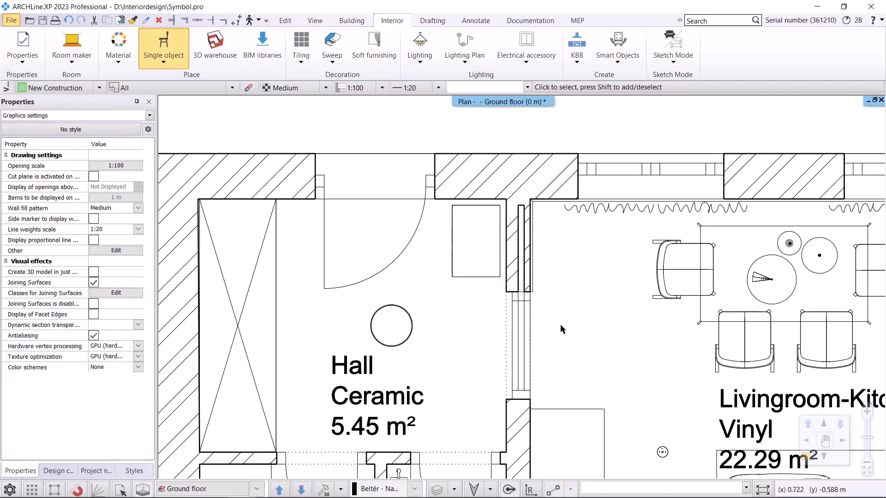
Replace the living room dining table's 2D symbol with a plain box, overwriting the original library object.
scroll(566, 331, down, 1)
middle_drag(661, 348, 402, 311)
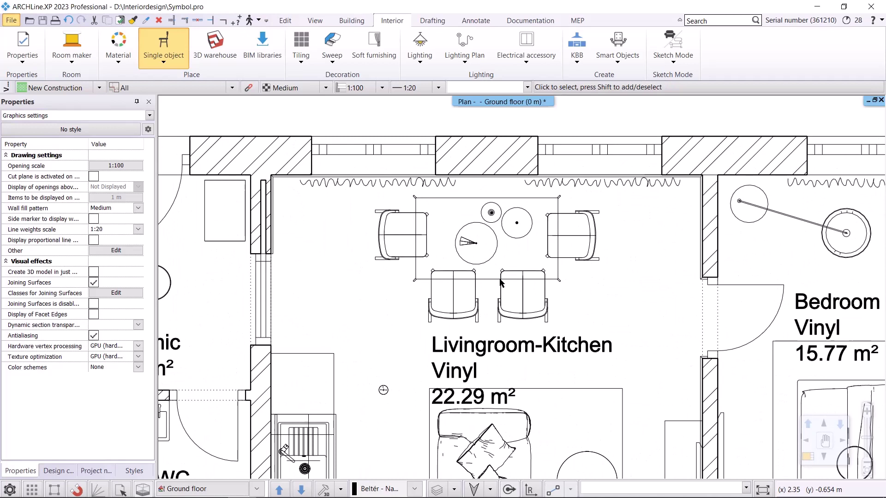
click(559, 282)
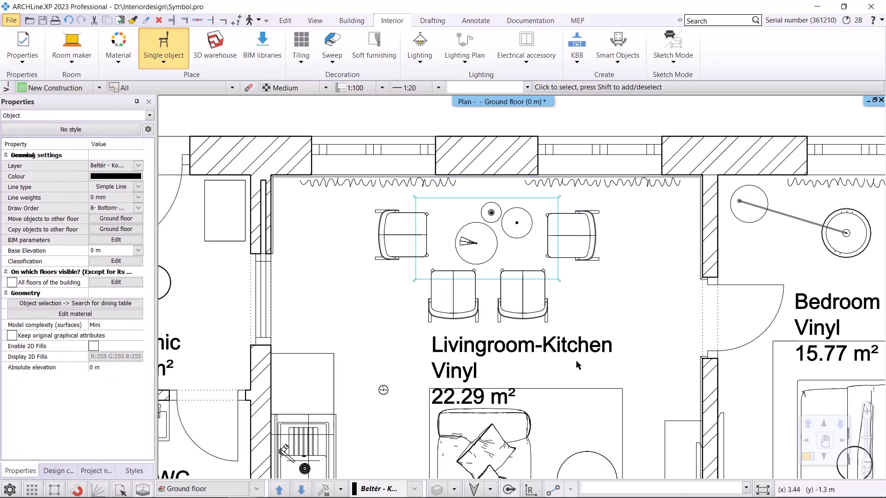
right_click(577, 359)
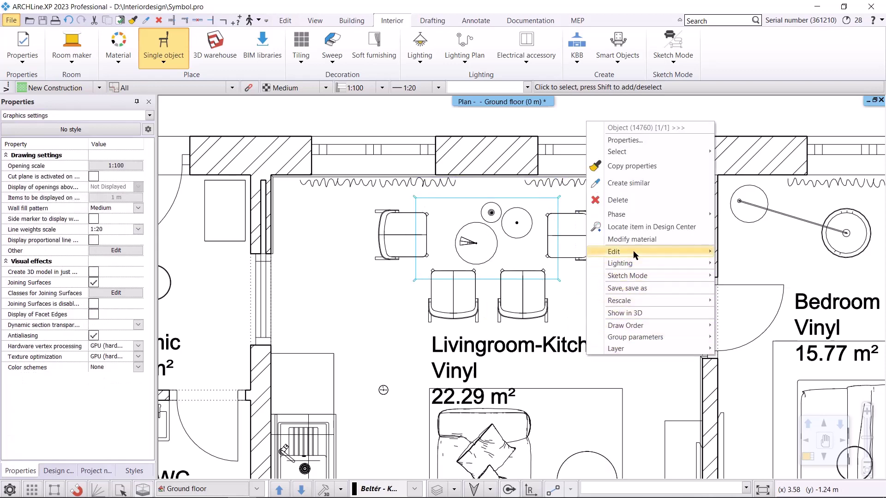
mouse_move(633, 253)
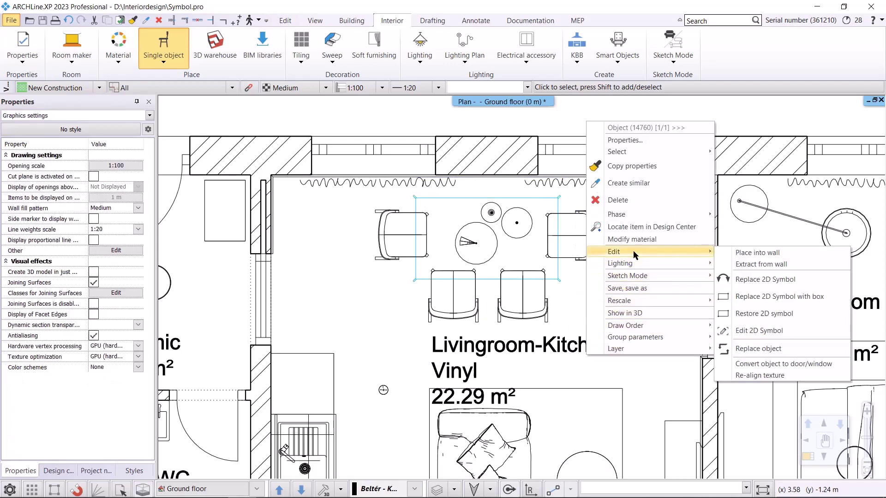
click(784, 297)
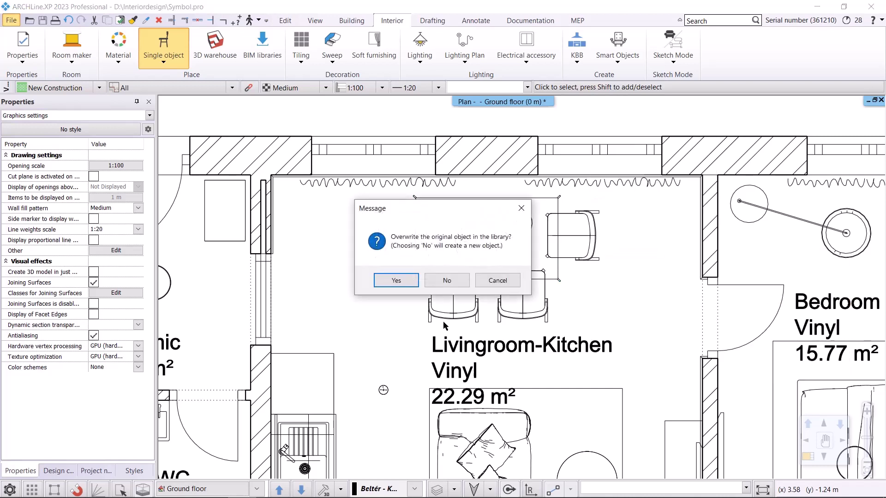
click(415, 281)
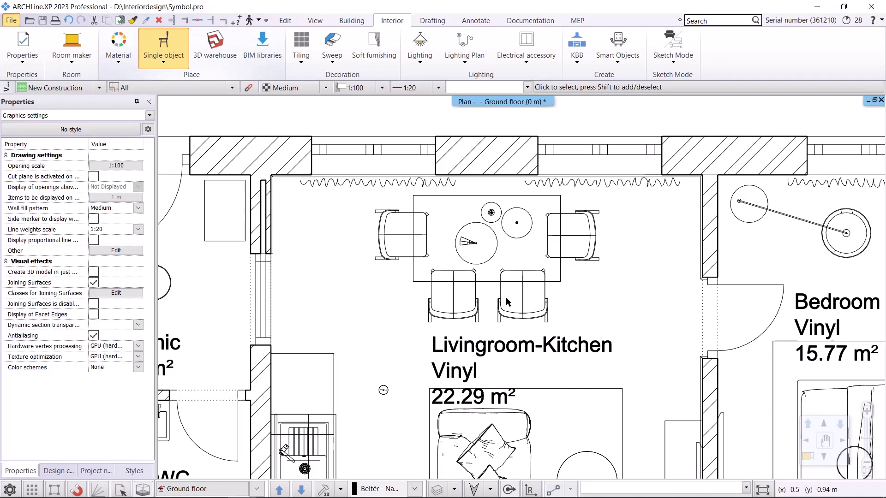
Check the dining chair's size, and draw a square about 0.497 m per side in the empty area outside the bedroom's exterior wall.
scroll(640, 312, down, 1)
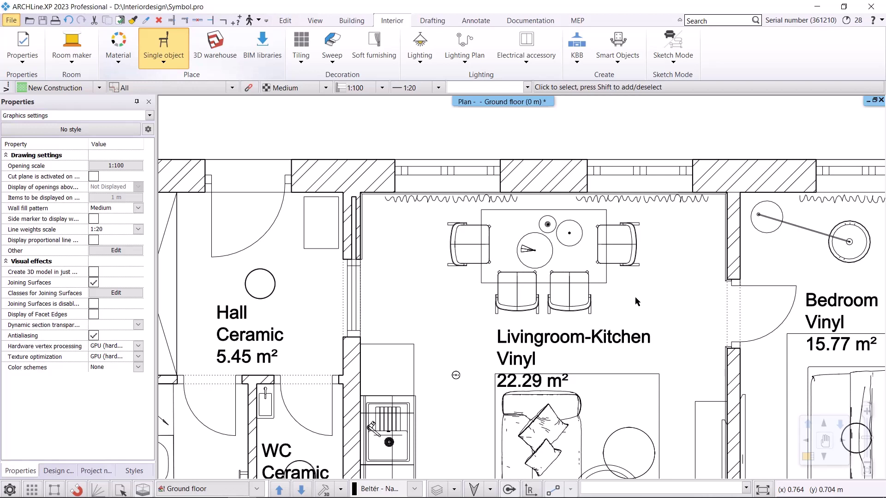
click(618, 244)
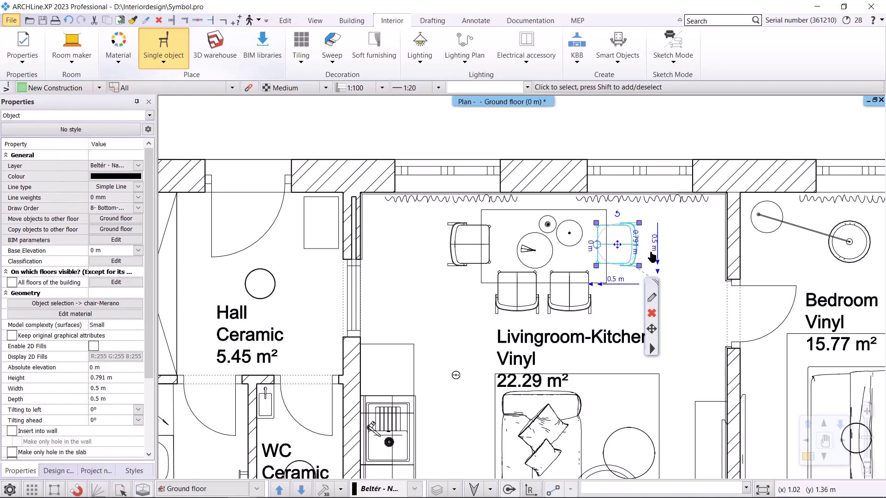
scroll(620, 257, down, 5)
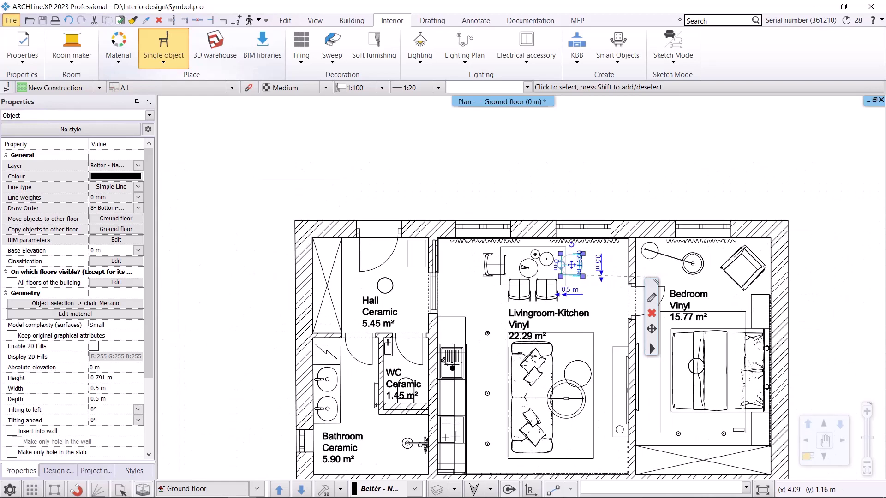
click(585, 197)
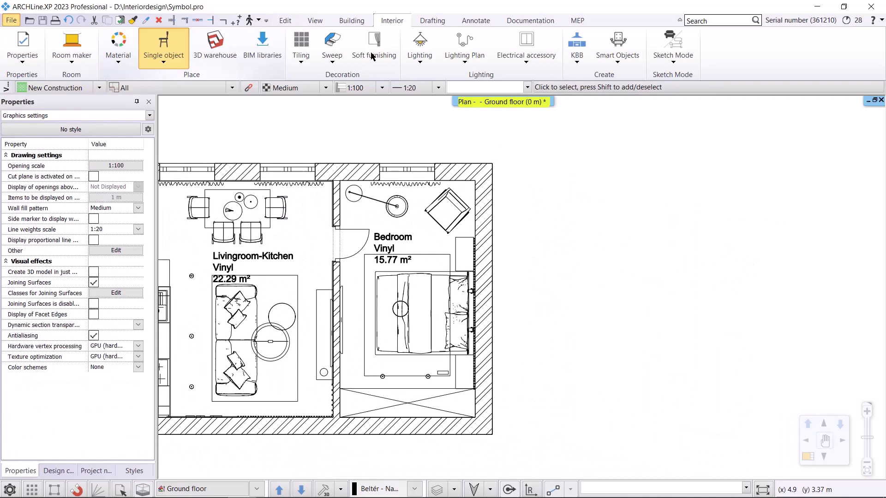
click(433, 20)
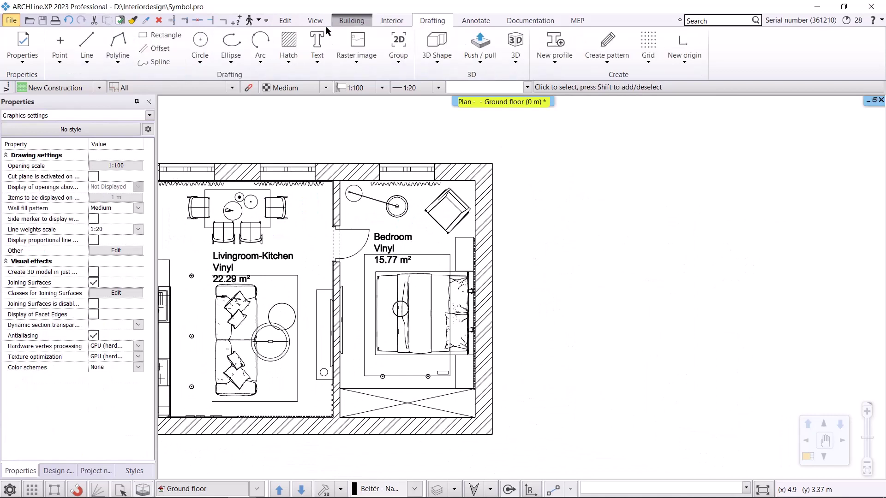
click(161, 35)
click(492, 156)
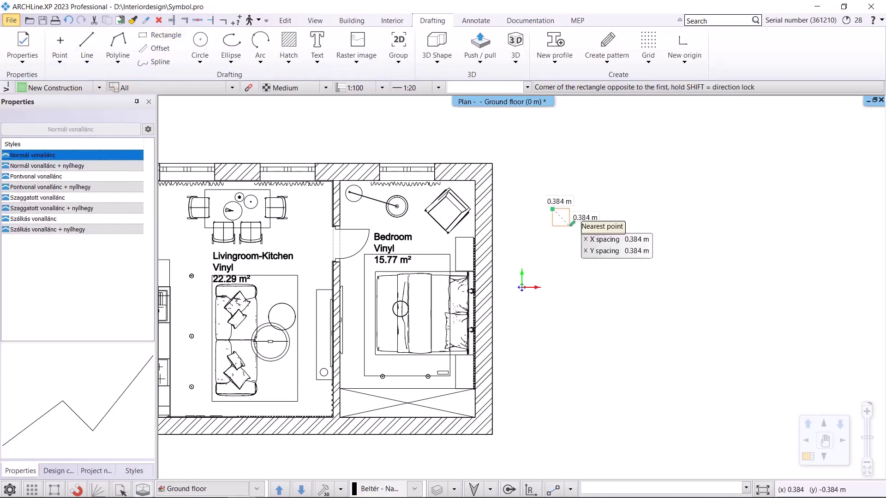
scroll(507, 175, up, 5)
scroll(573, 304, up, 1)
click(546, 291)
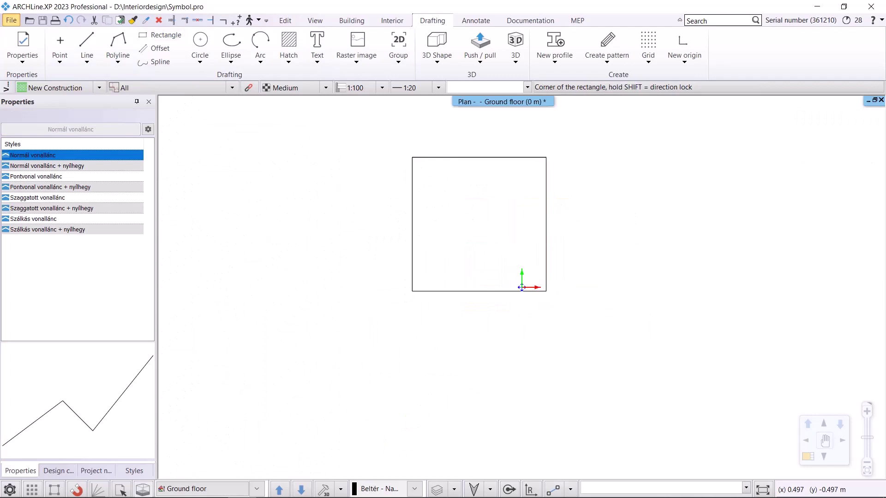
key(Escape)
Set the square's height and width to 0.5 m each.
click(544, 259)
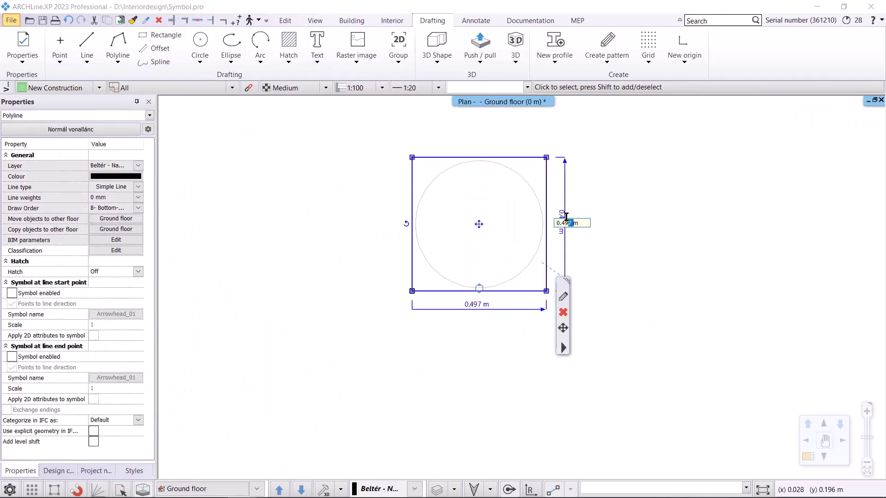
text(5)
key(Return)
click(484, 304)
drag(491, 308, 481, 307)
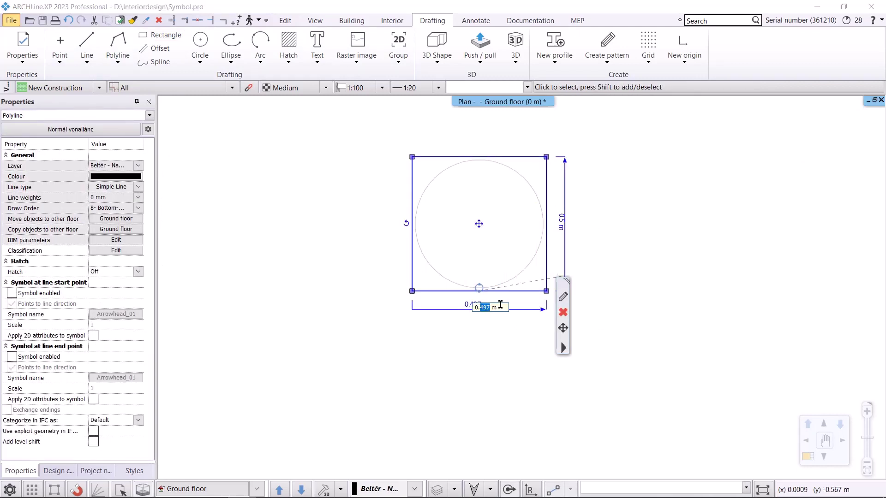
text(5)
key(Return)
Draw a backrest rectangle 0.5 m wide and about 0.05 m deep inside the square along its upper edge, adjusting its depth.
click(159, 36)
click(412, 157)
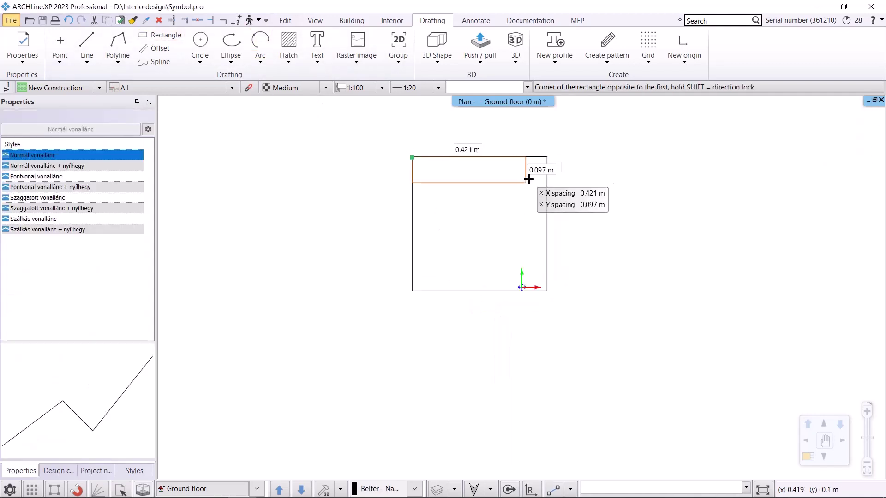
click(546, 171)
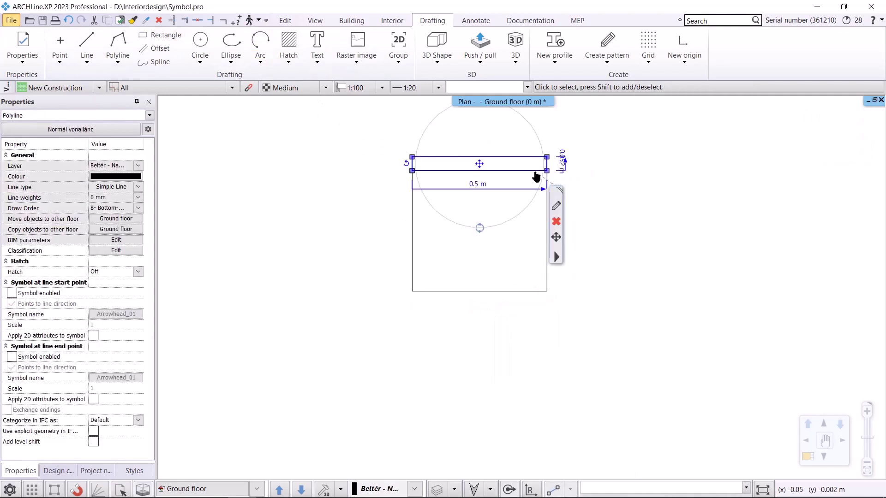
click(565, 168)
drag(566, 165, 571, 166)
key(Return)
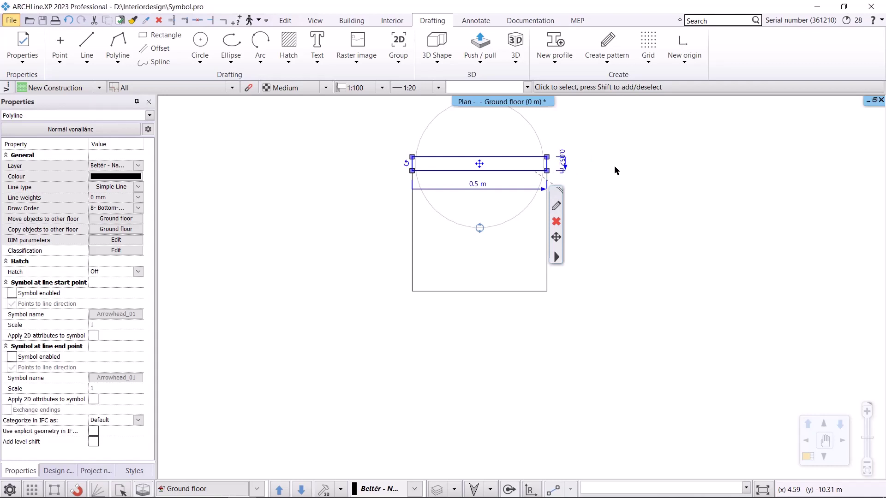
click(632, 166)
key(Escape)
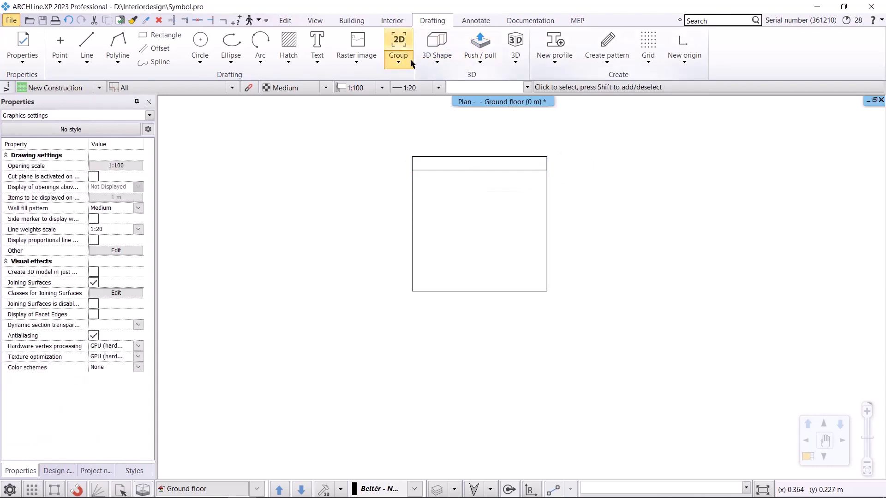
Create a library group from the square and backrest rectangle, using the bounding box corner points as hotspots.
click(412, 61)
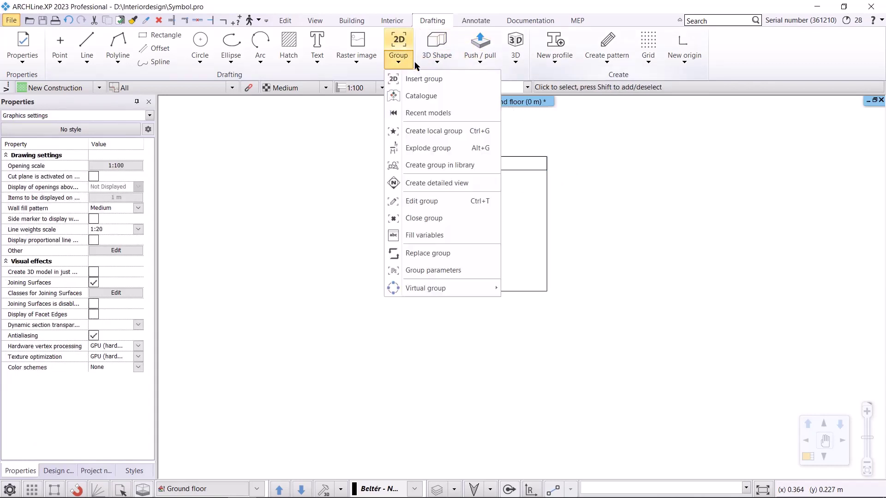
click(473, 169)
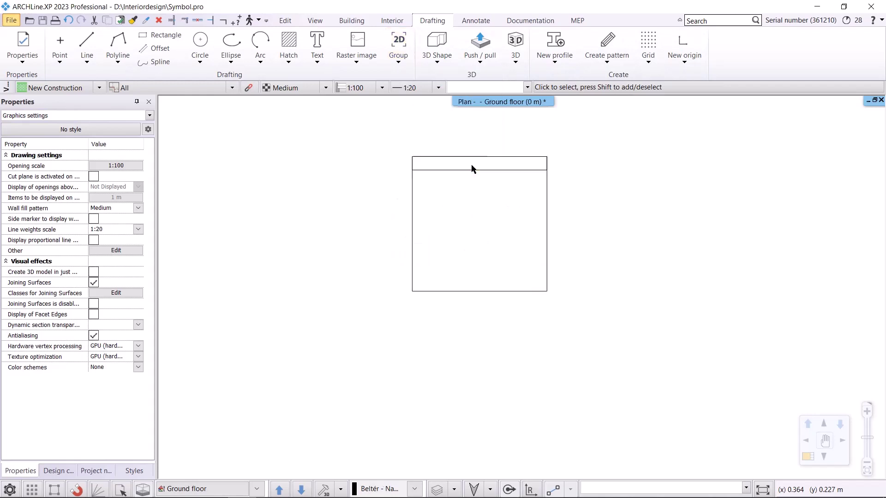
click(395, 137)
click(587, 319)
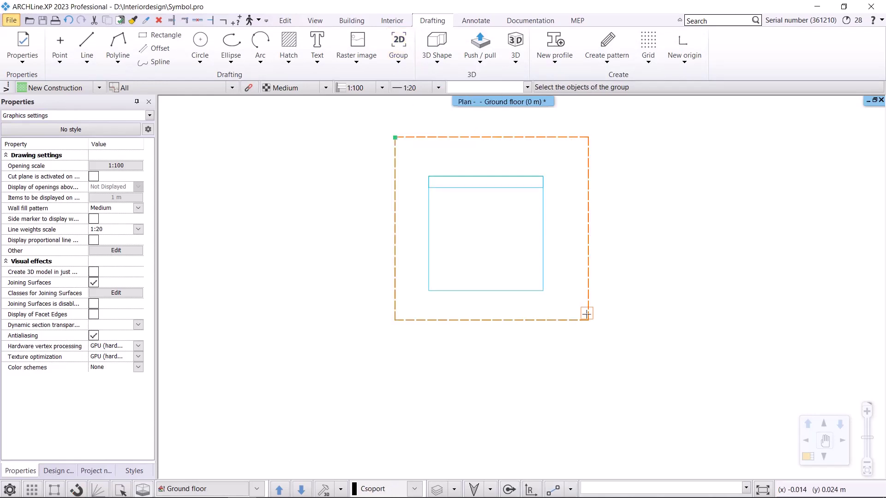
key(Return)
click(521, 287)
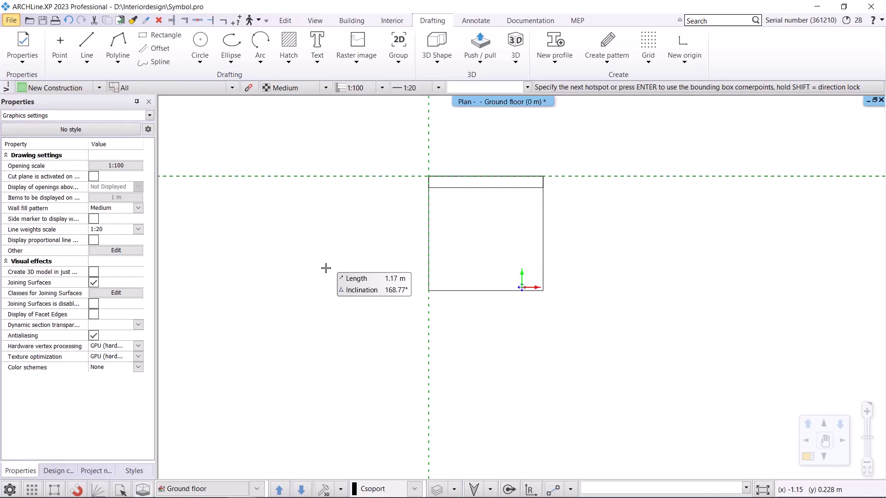
key(Return)
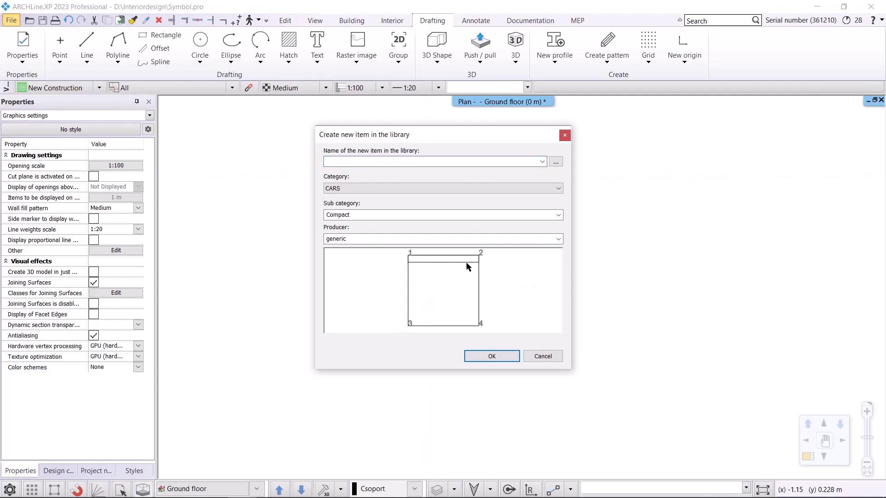
Name the new library item "Chair" and save it in the FURNITURE category, choosing its sub category.
click(351, 160)
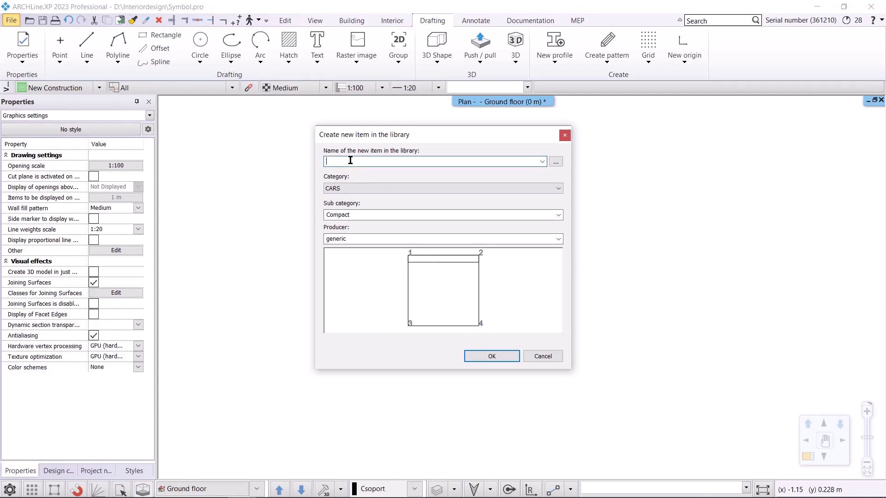
click(386, 184)
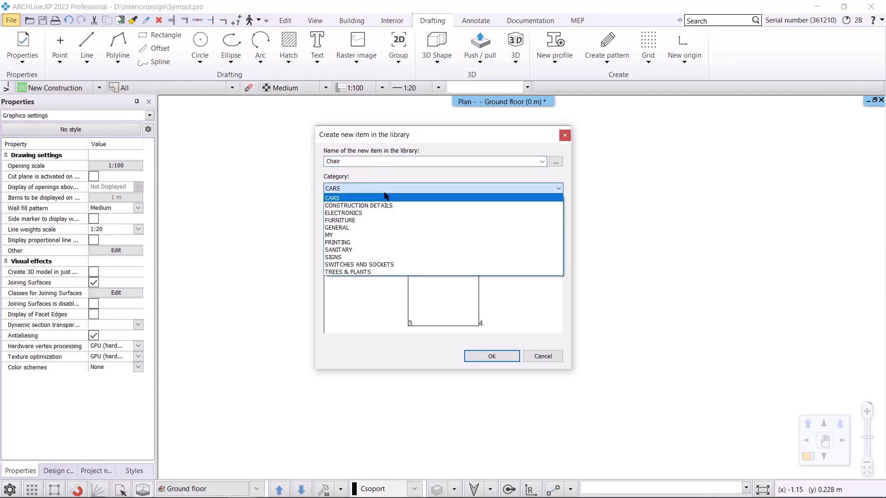
click(371, 226)
click(557, 215)
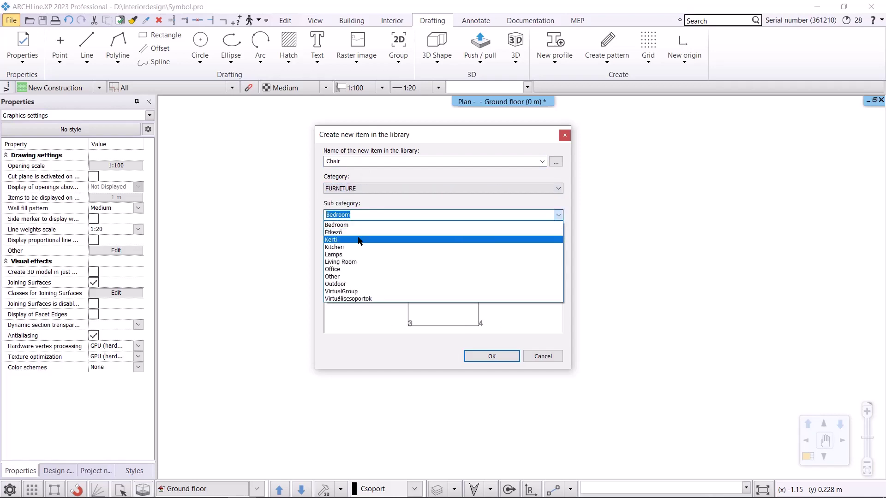
click(342, 240)
click(492, 357)
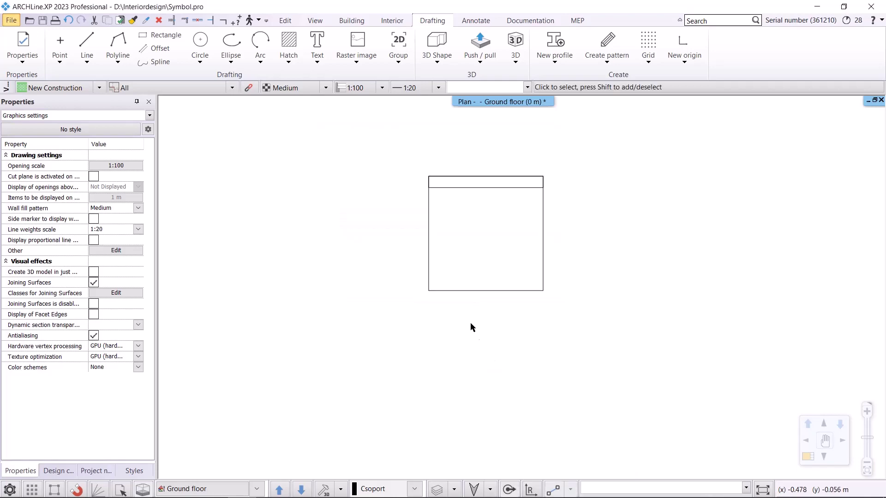
Locate the dining chair at the table end nearest the bedroom in the Design Center to view its library name.
scroll(425, 261, up, 2)
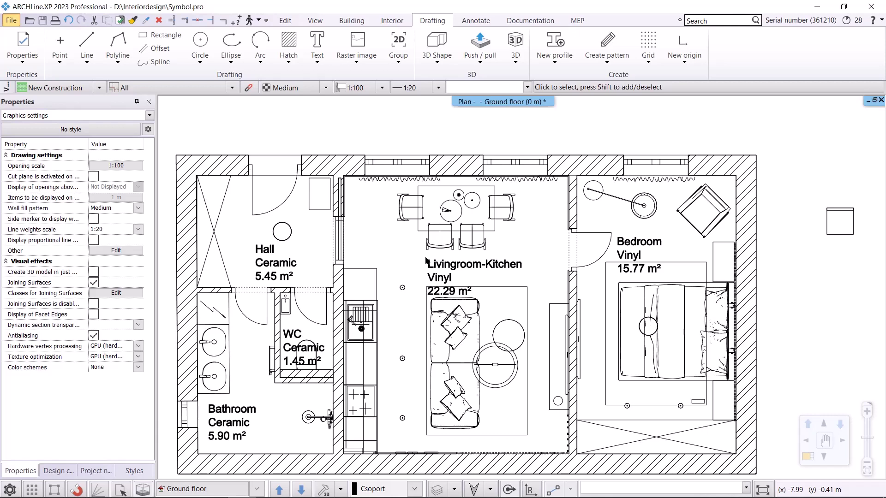
right_click(504, 213)
click(569, 317)
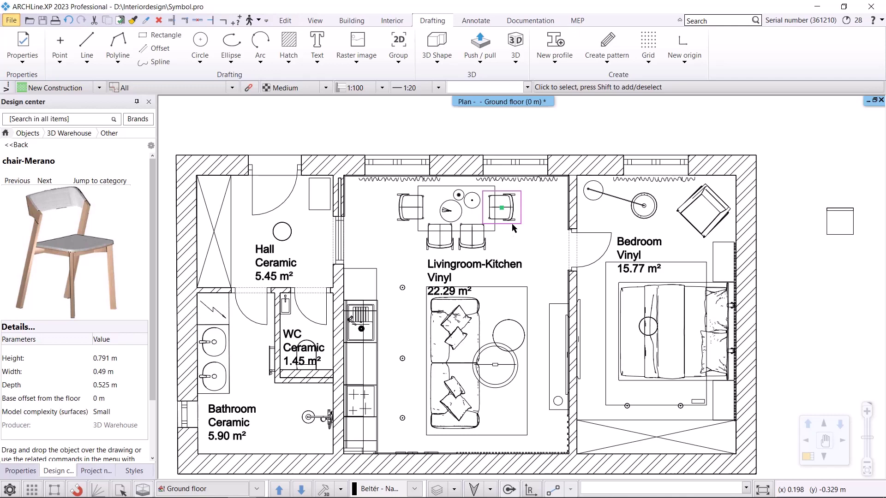
Start replacing the 2D symbol of the dining chair nearest the bedroom and add a new name pattern for it.
click(392, 20)
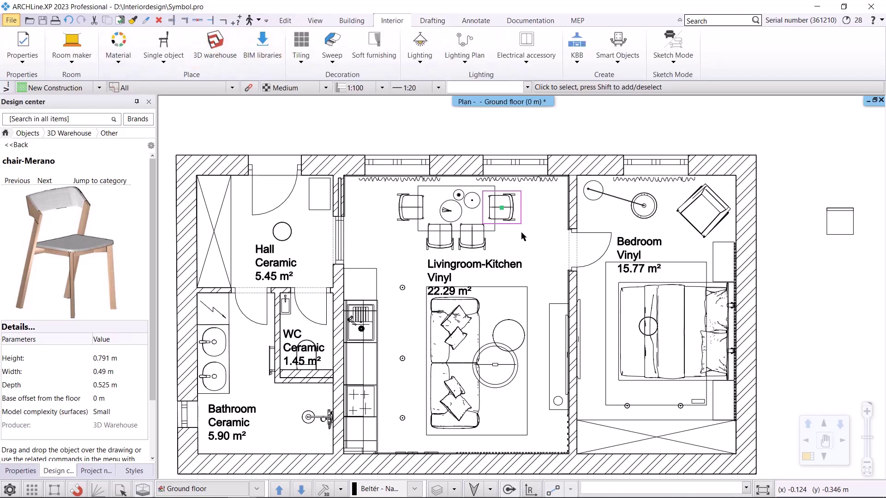
click(517, 217)
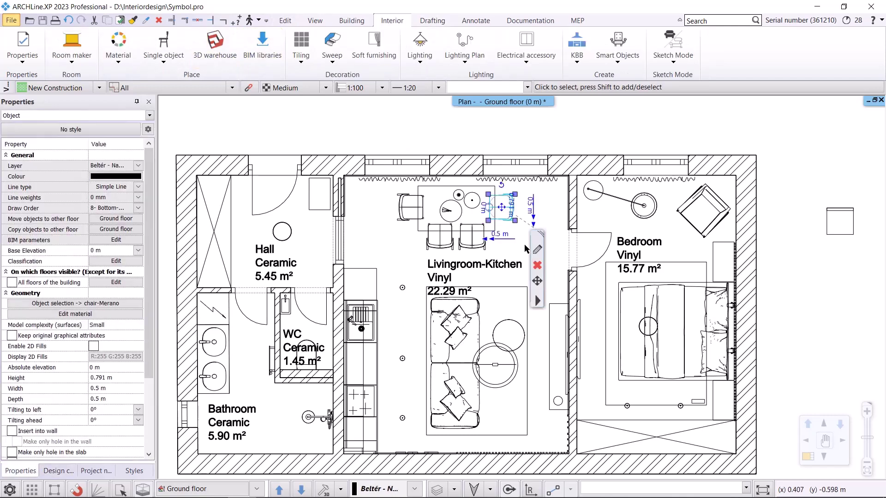
click(528, 299)
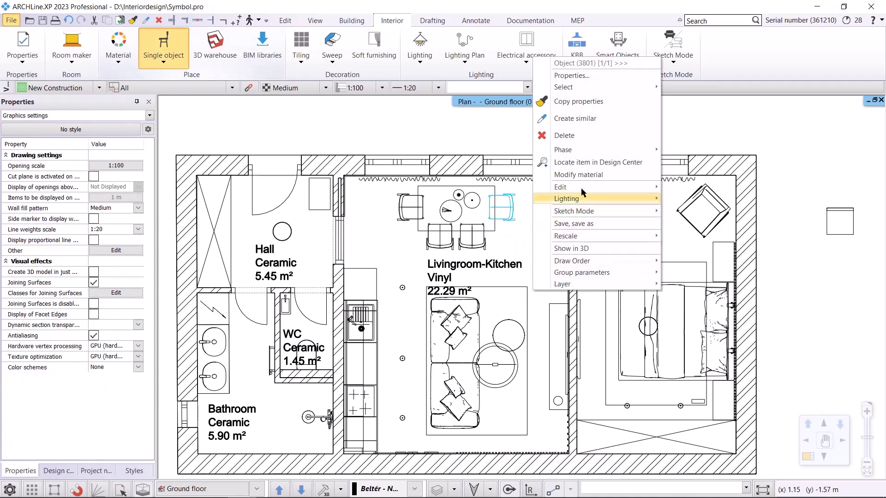
mouse_move(632, 193)
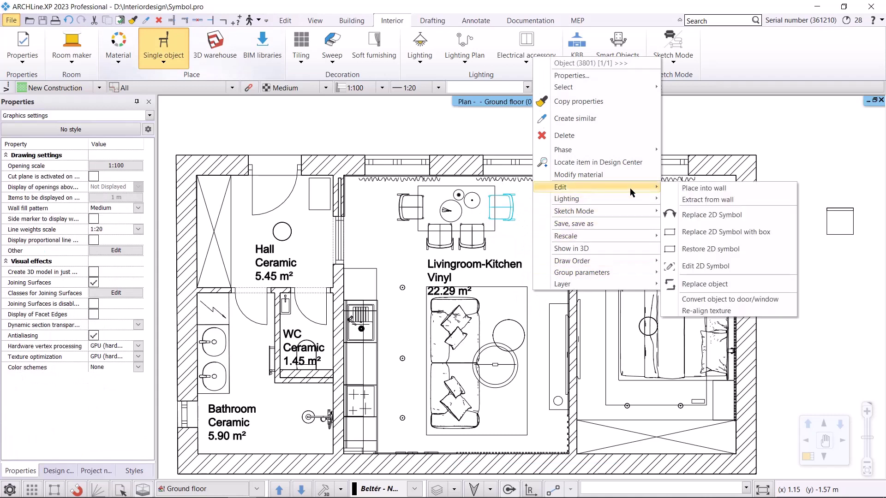
click(711, 215)
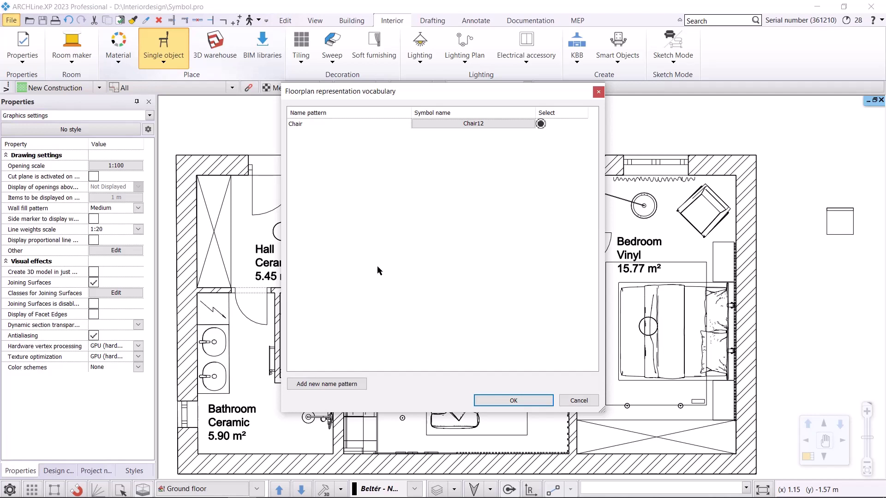
click(340, 385)
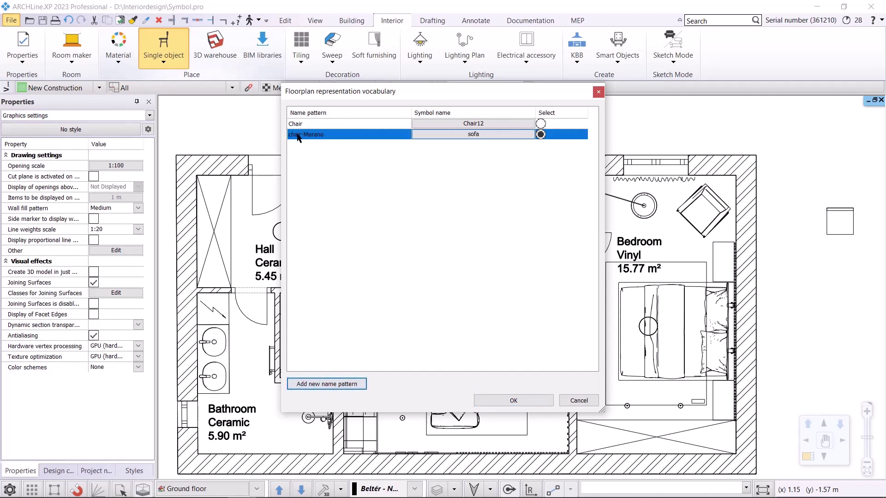
Assign the custom ChaIR symbol from the Kitchen furniture groups as the dining chair pattern's replacement.
click(470, 139)
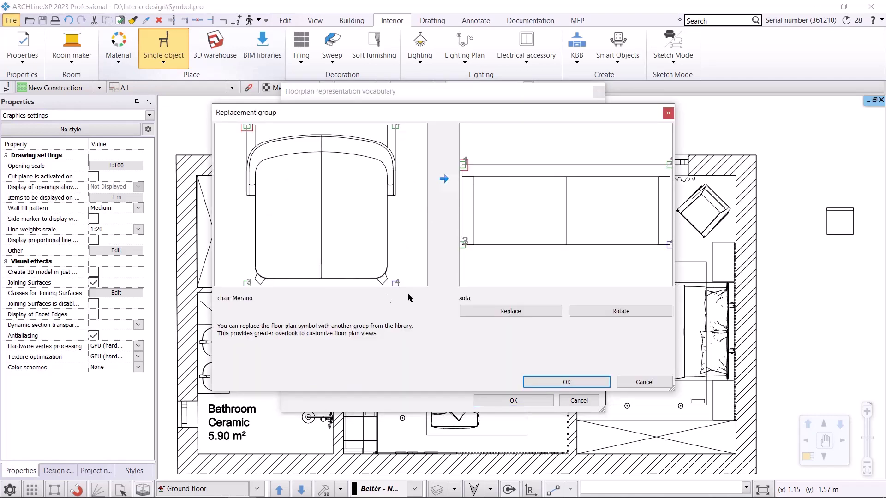
click(486, 310)
click(546, 130)
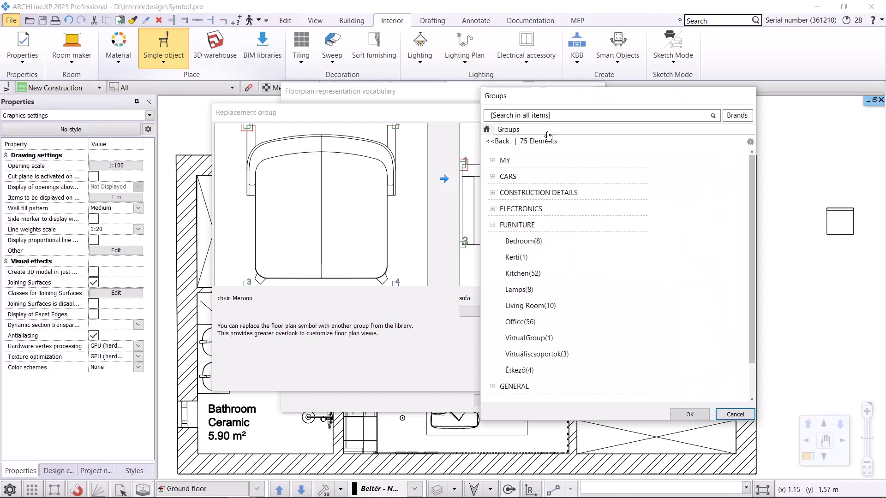
click(522, 273)
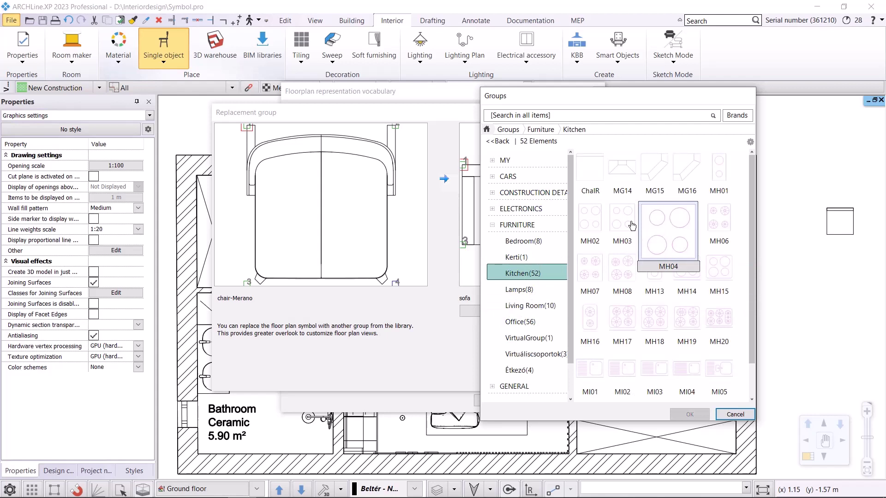
click(590, 168)
click(689, 414)
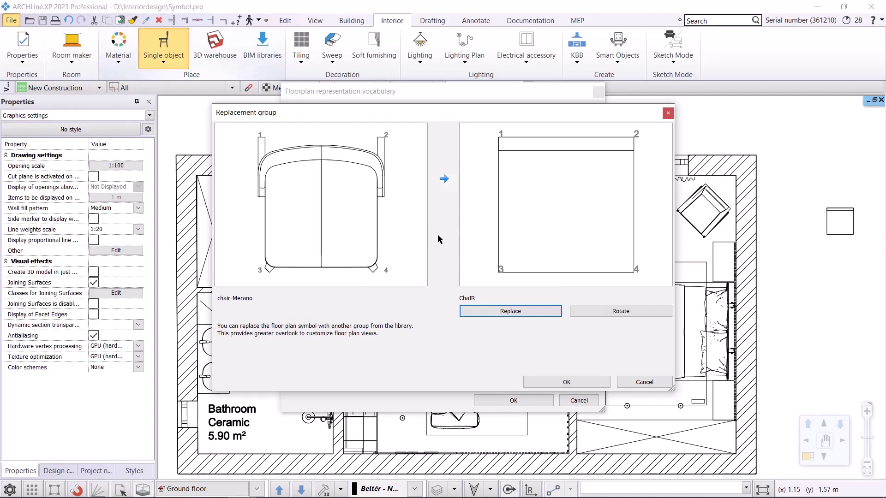
Rotate the replacement chair symbol through a full turn back to its starting orientation.
click(610, 315)
click(610, 315)
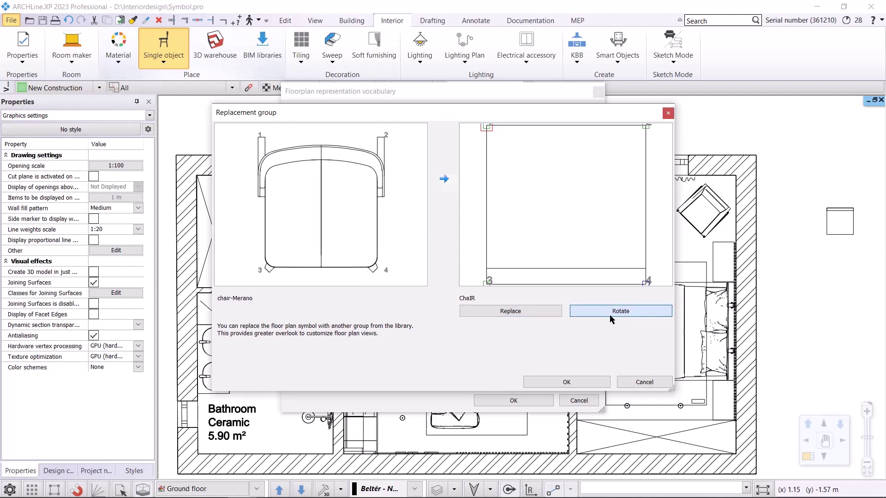
click(610, 314)
click(610, 315)
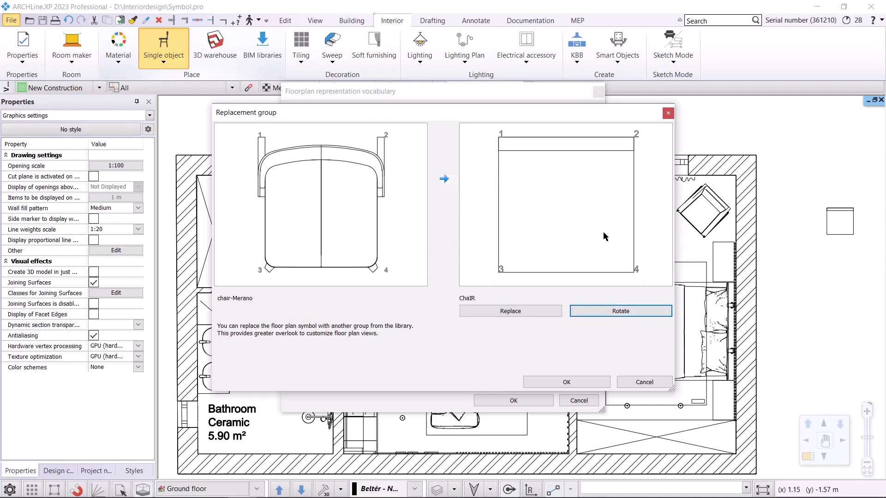
Apply the ChaIR symbol to the dining chairs and overwrite the original object in the library.
click(568, 381)
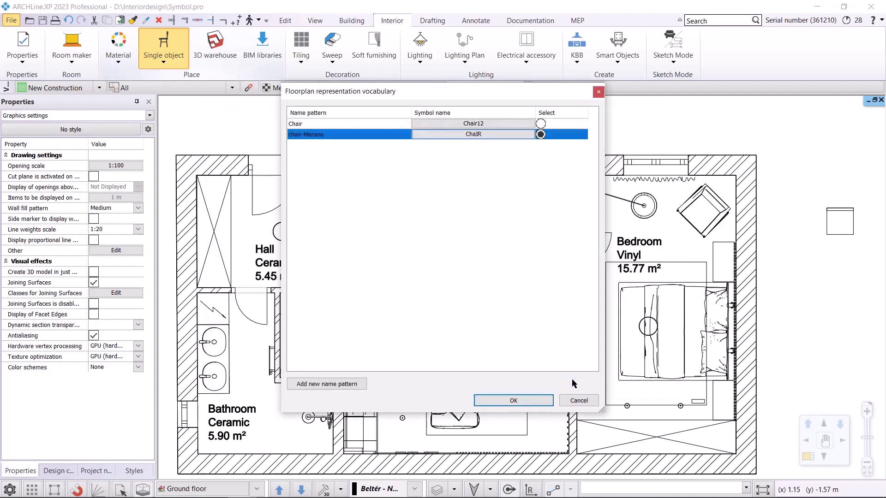
click(513, 456)
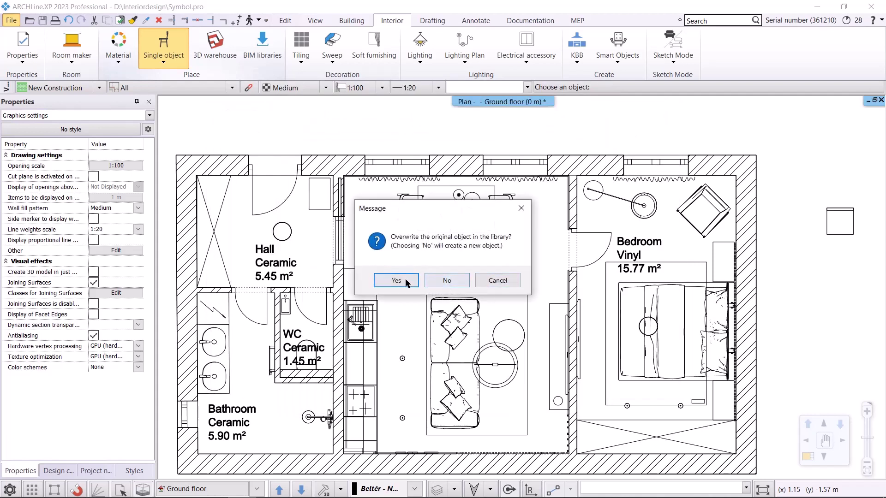
click(406, 282)
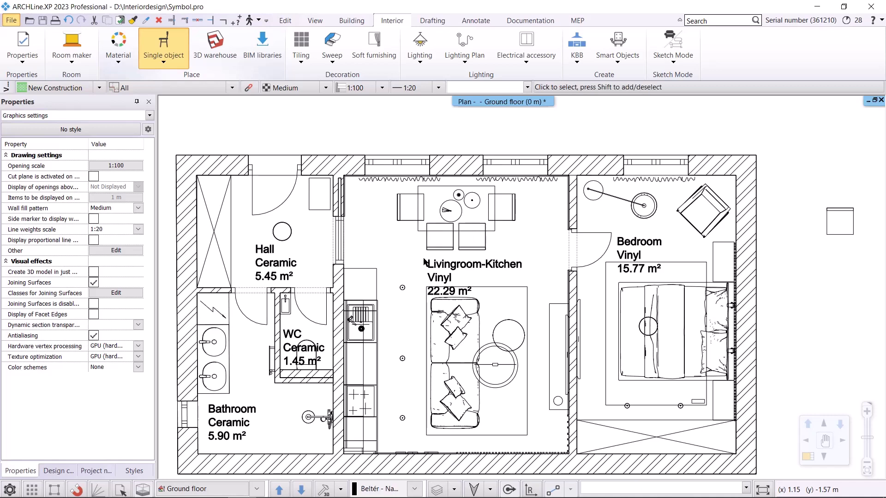
Start replacing the 2D symbol of the bedroom armchair and add a new name pattern for it.
scroll(852, 240, up, 3)
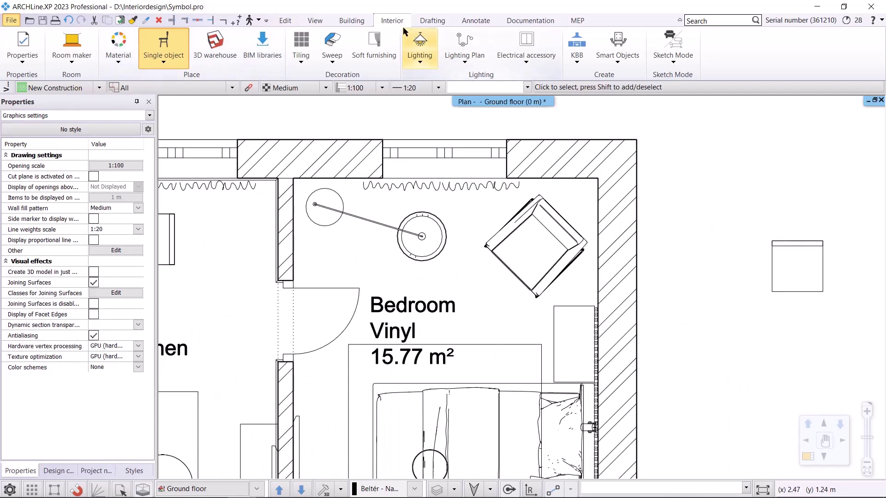
click(178, 61)
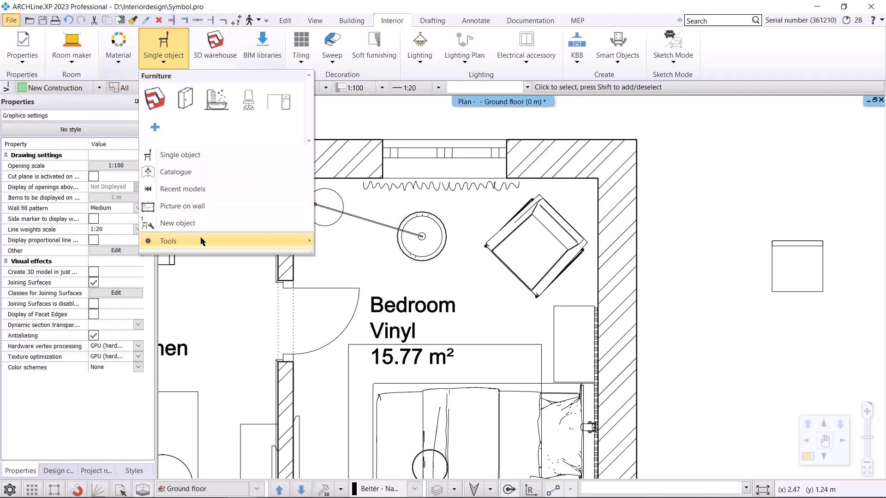
mouse_move(201, 239)
click(369, 293)
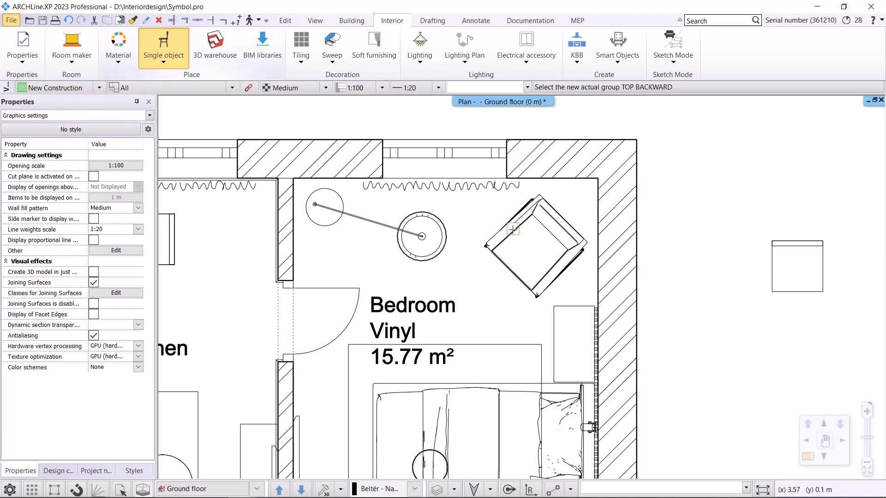
click(505, 229)
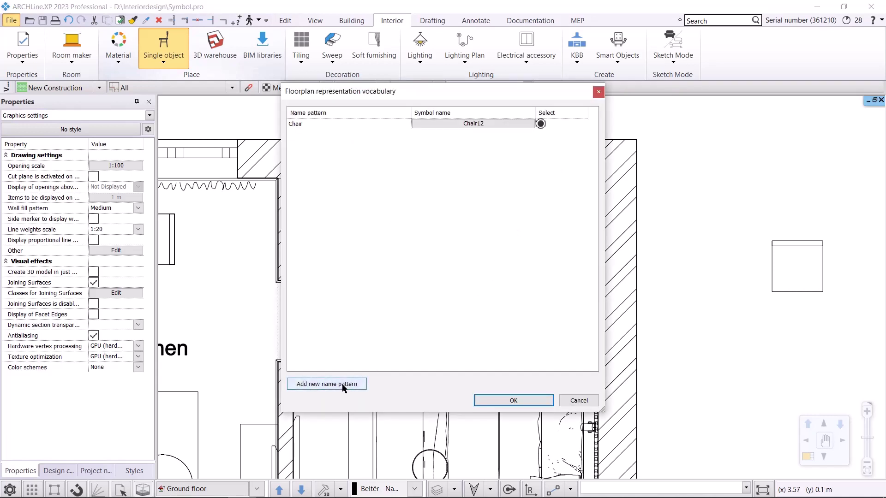
click(327, 385)
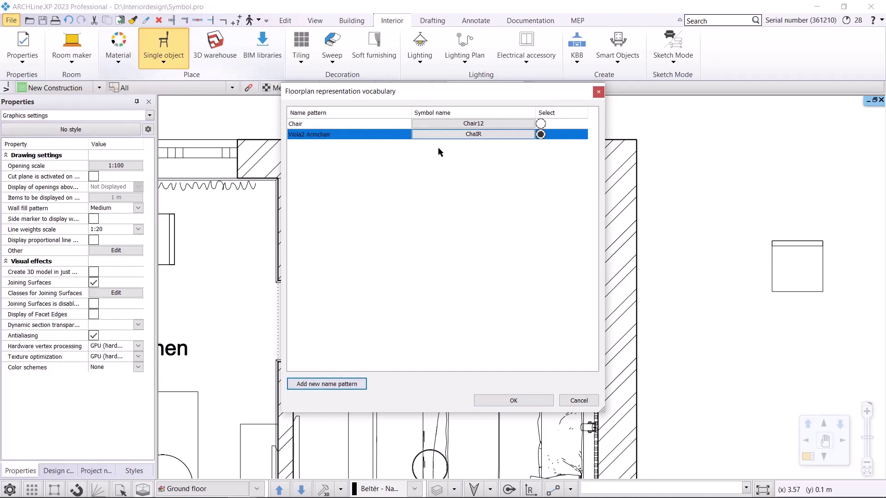
Choose the Chair11 symbol from the Office furniture groups as the armchair's replacement.
click(439, 135)
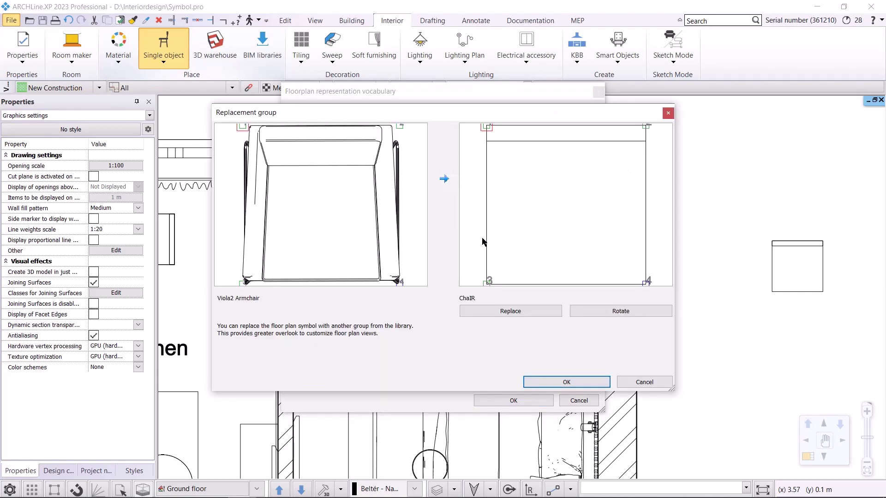
click(508, 310)
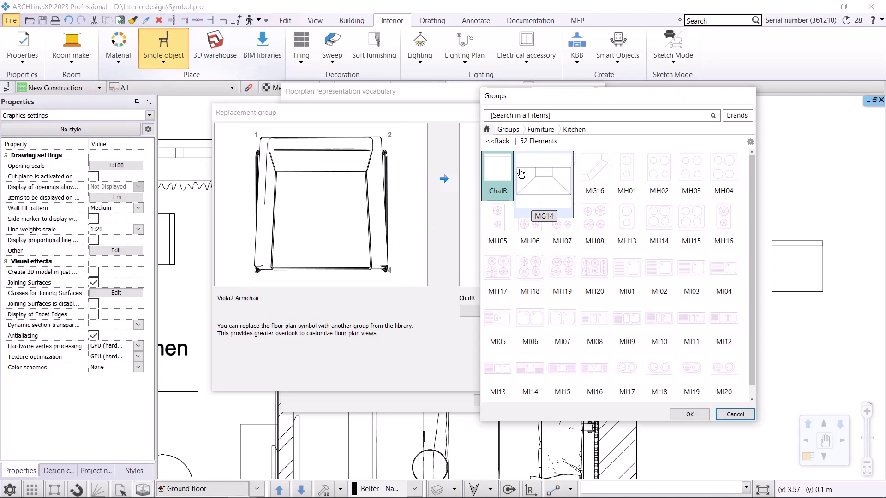
click(532, 134)
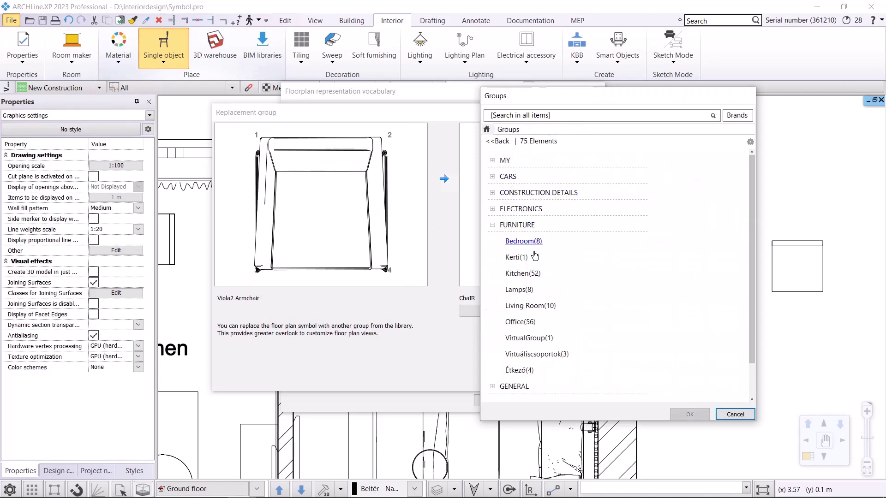
click(521, 321)
click(602, 236)
click(687, 413)
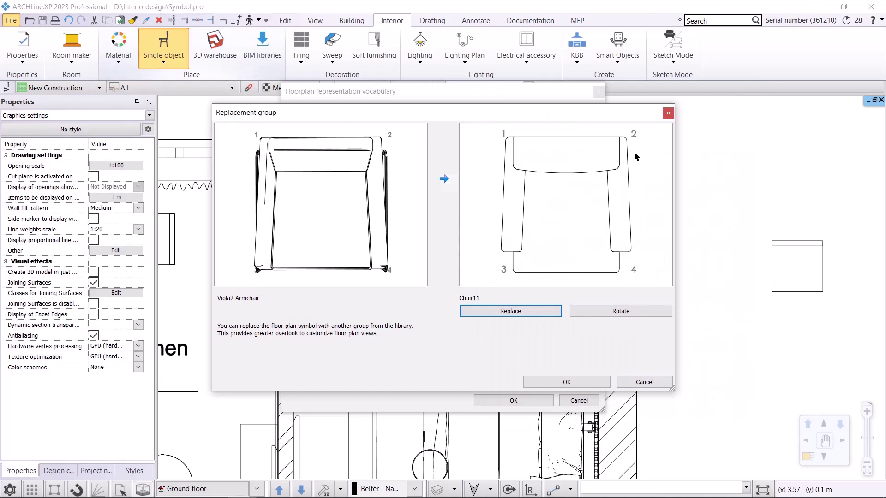
Apply the Chair11 symbol to the armchair and overwrite its original library object.
click(564, 381)
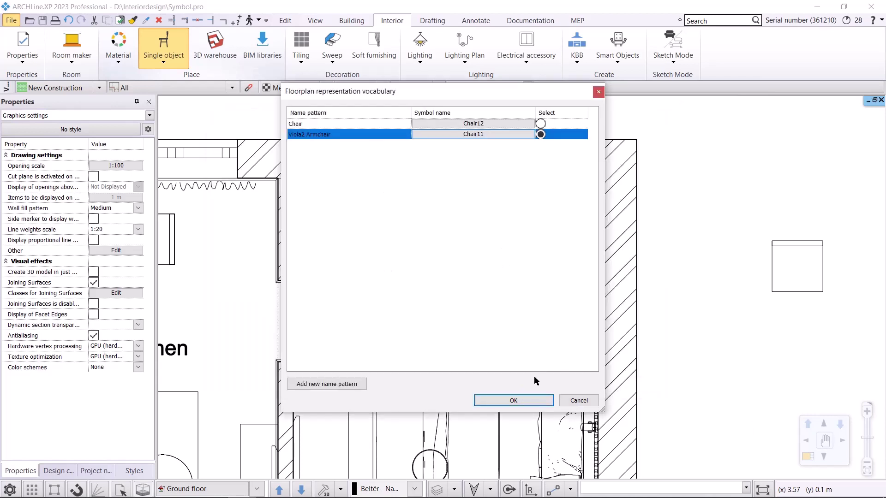
click(524, 399)
click(398, 289)
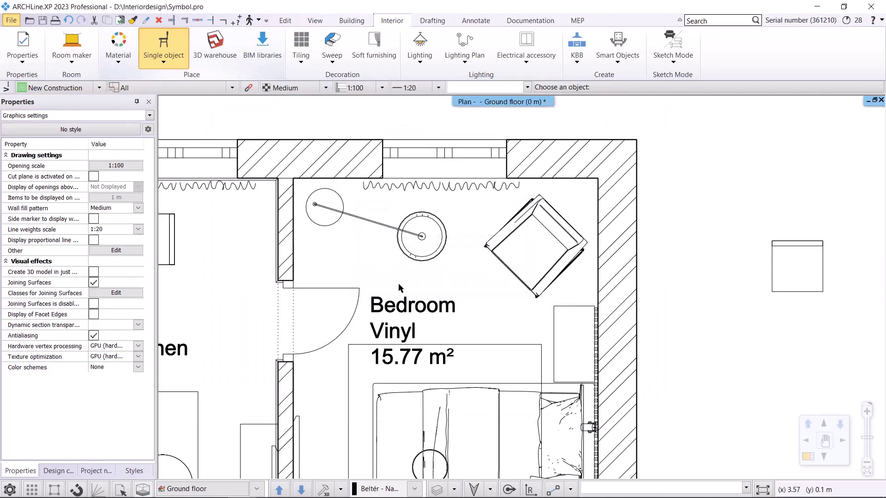
Start replacing the 2D symbol of the bedroom's double bed and add a new name pattern for it.
scroll(399, 287, down, 2)
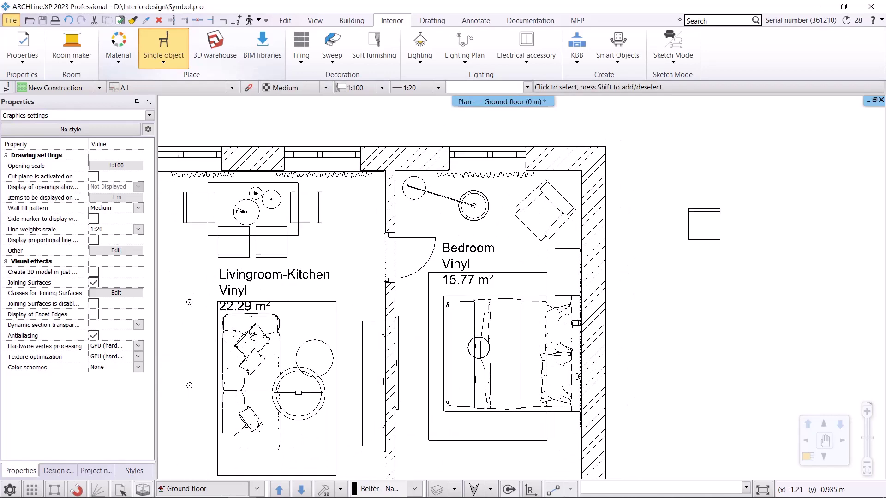
scroll(491, 290, down, 2)
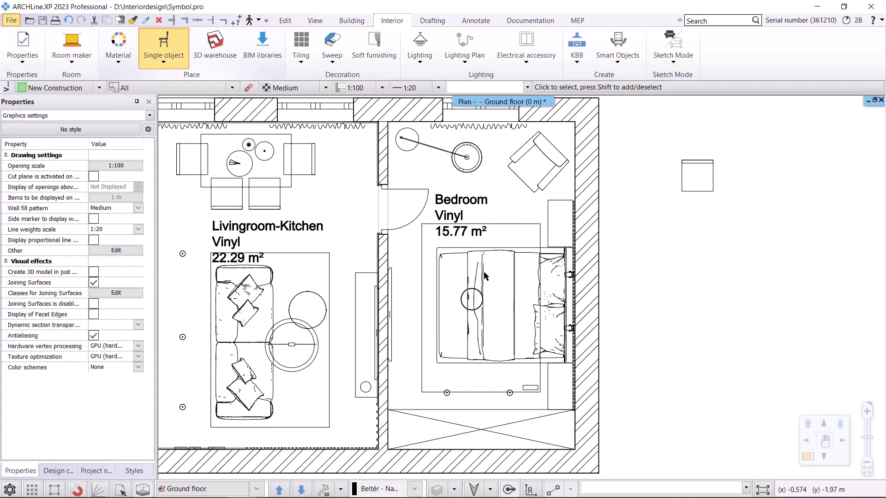
click(483, 272)
right_click(497, 353)
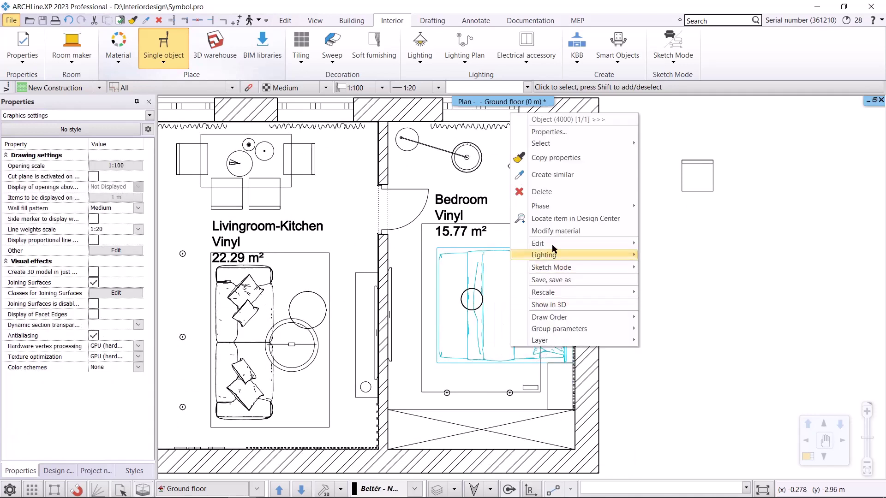
mouse_move(552, 244)
click(681, 271)
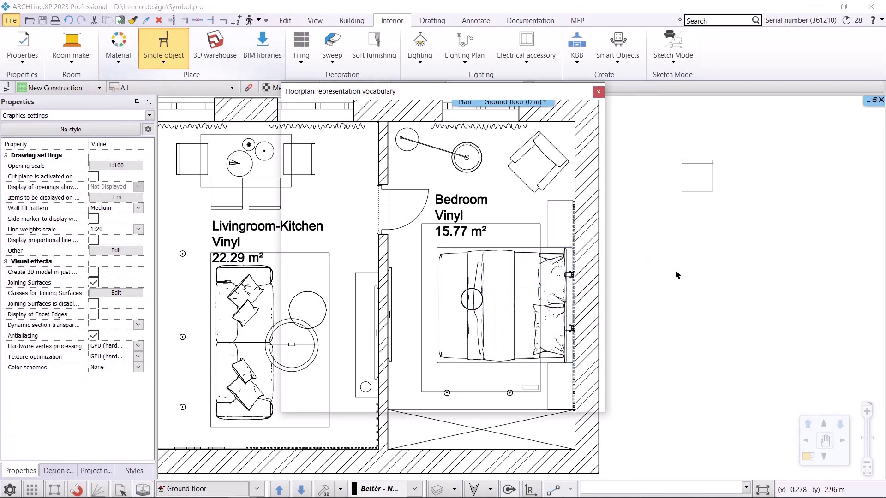
click(322, 384)
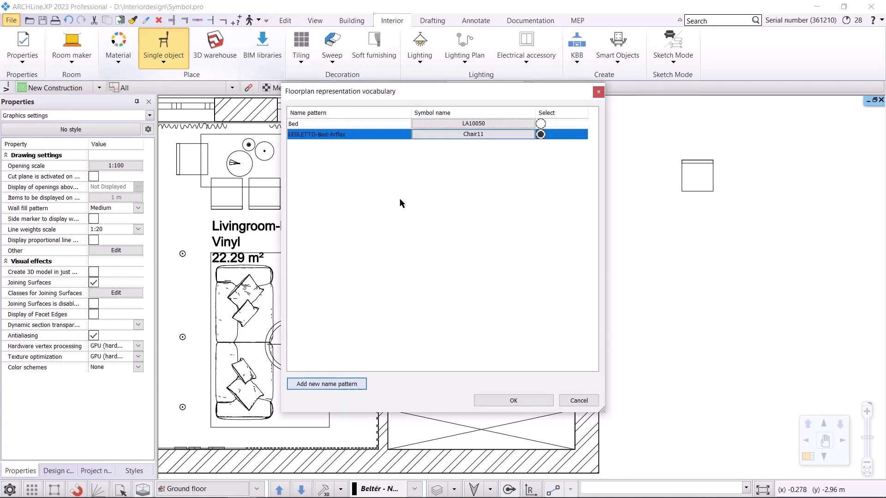
Choose the Bed_180_B symbol from the Bedroom furniture groups as the bed's replacement.
click(473, 135)
click(480, 311)
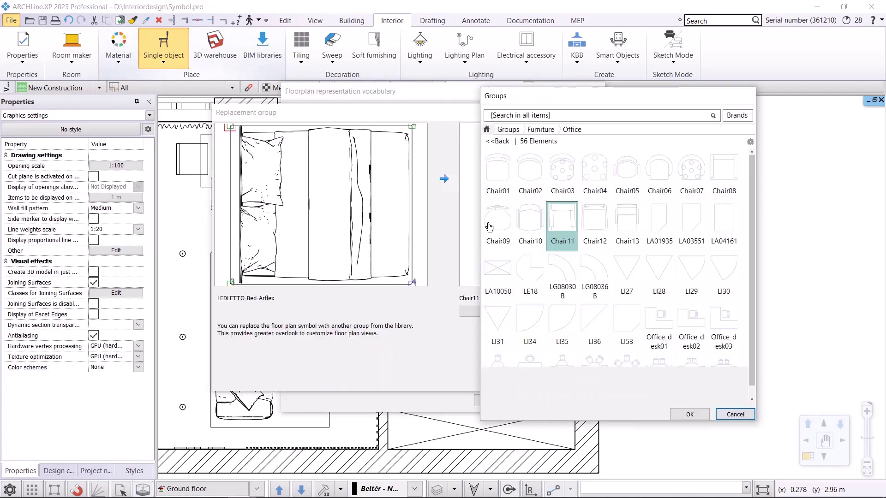
click(554, 130)
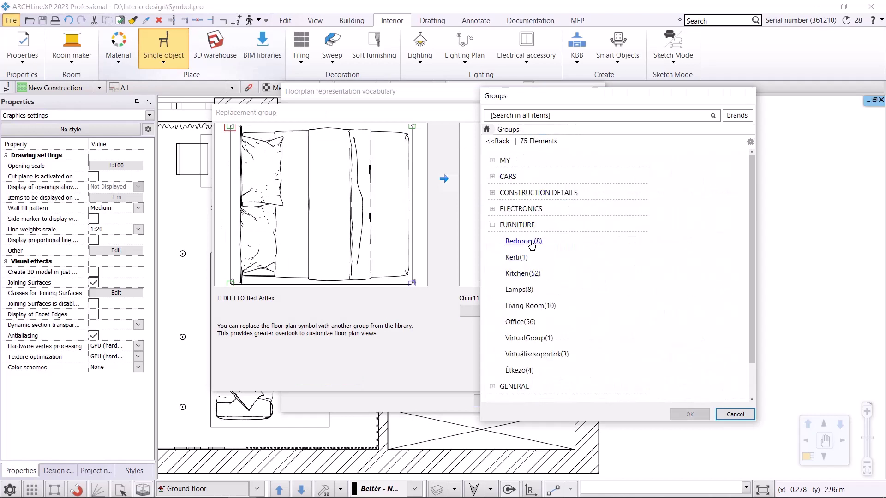
click(540, 241)
click(687, 199)
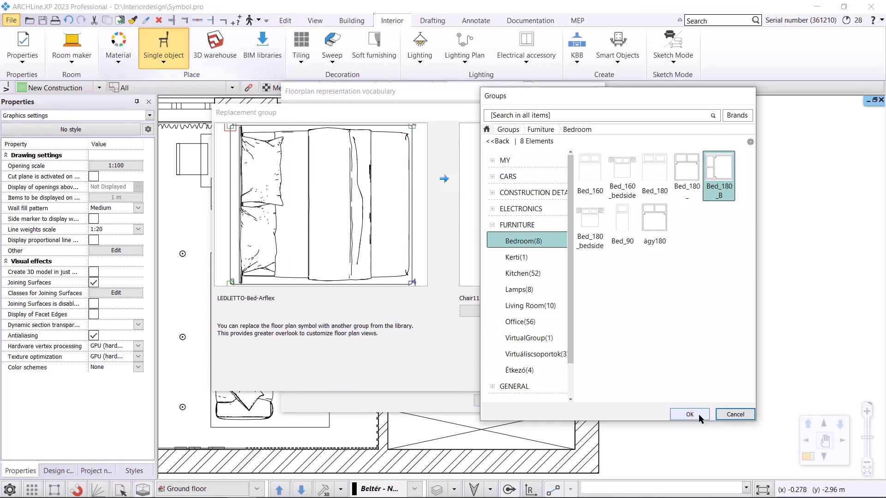
click(690, 414)
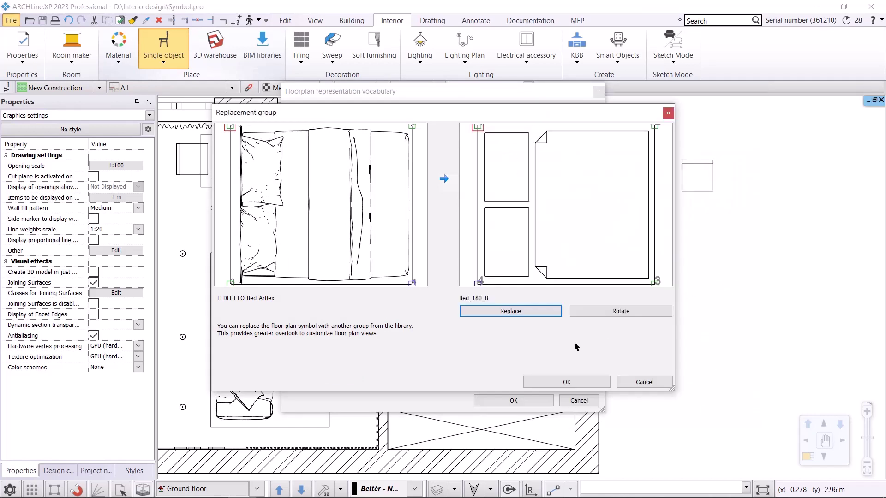
Apply the Bed_180_B symbol to the bedroom's double bed and overwrite its original library object.
click(565, 382)
click(512, 400)
click(398, 281)
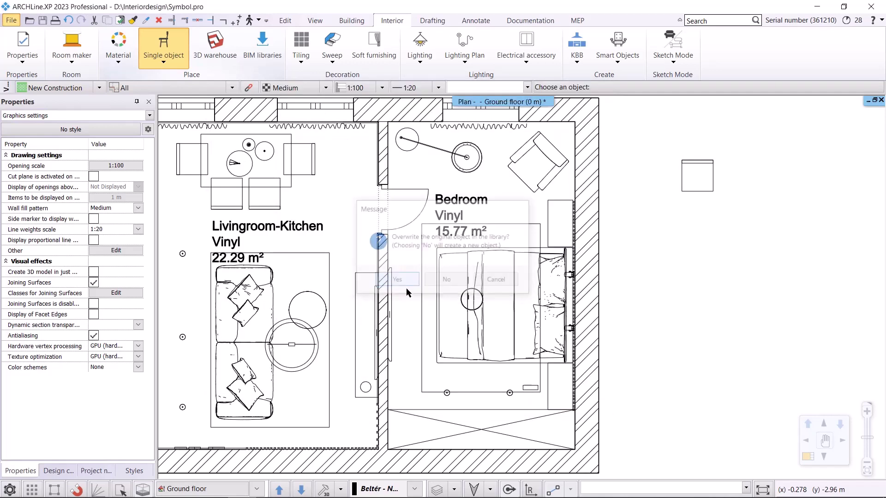
scroll(517, 287, down, 3)
scroll(337, 283, up, 2)
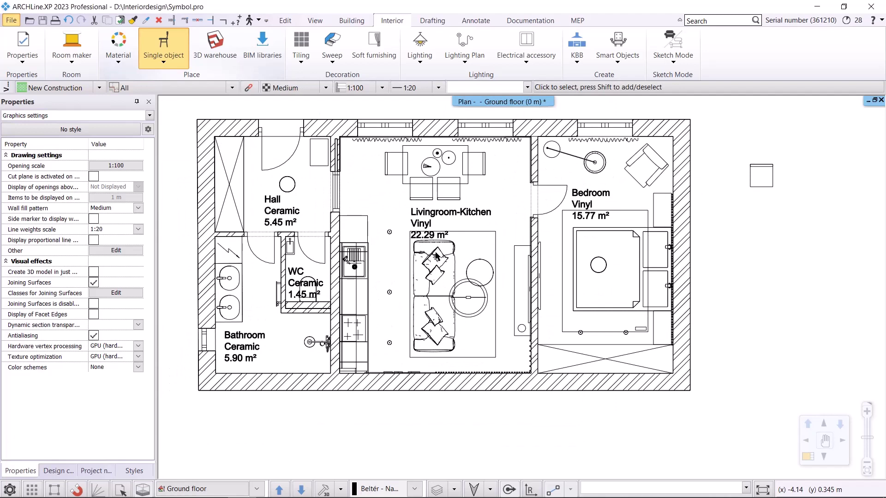
Start replacing the 2D symbol of the living room sofa and add a new name pattern for it.
click(436, 257)
right_click(455, 342)
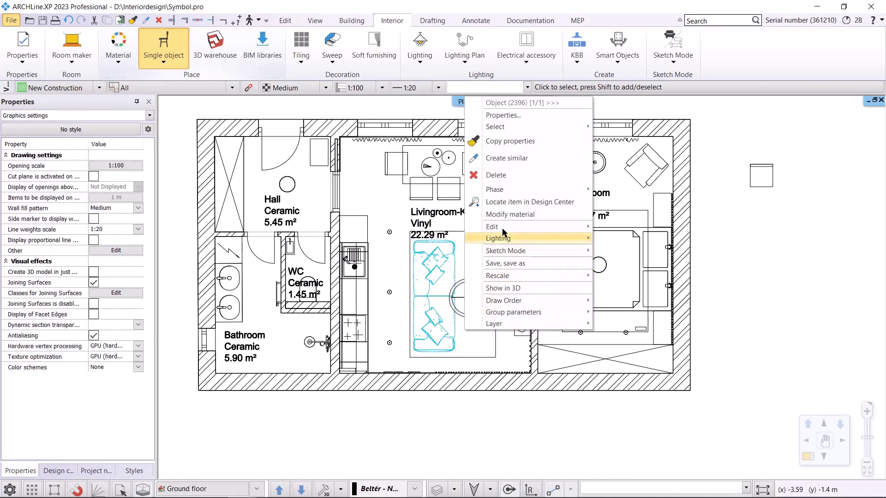
mouse_move(507, 227)
click(632, 253)
click(561, 323)
click(561, 323)
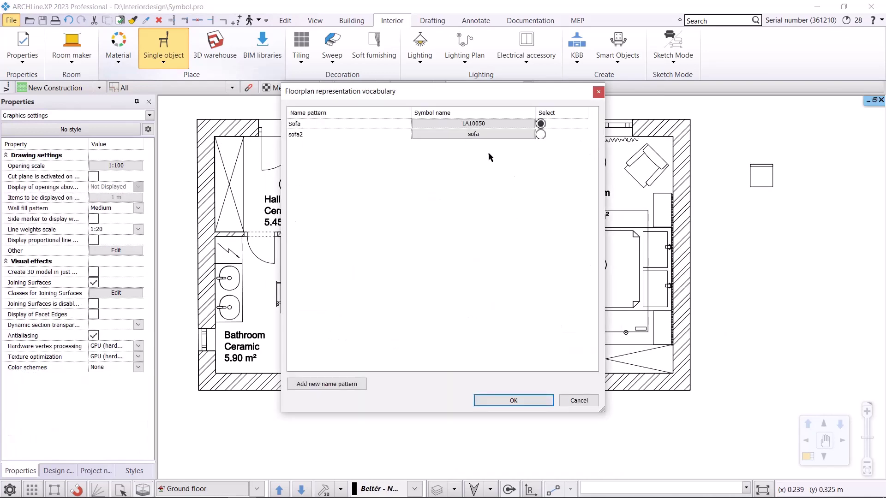
click(355, 386)
click(458, 146)
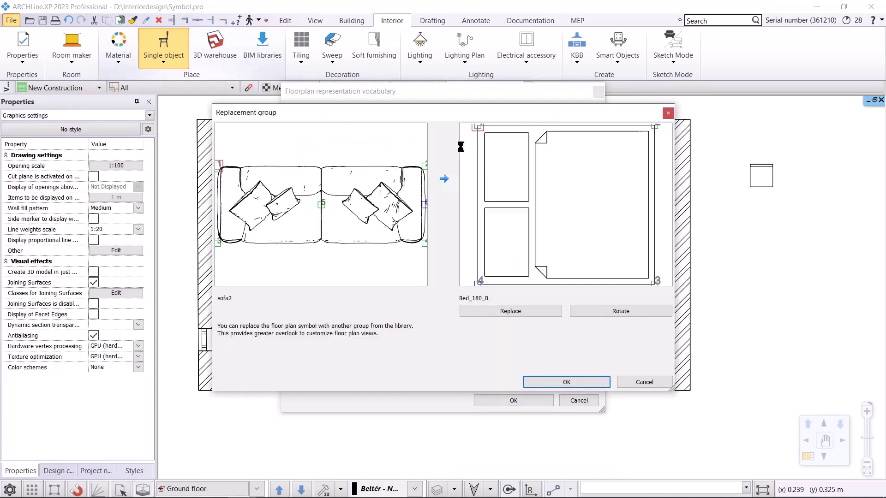
Choose the sofa symbol from the Living Room furniture groups as the sofa's replacement.
click(505, 311)
click(541, 130)
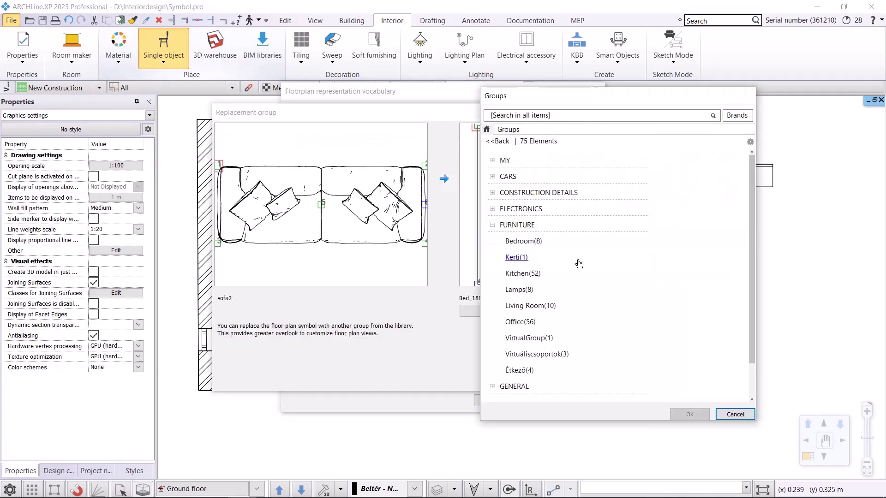
click(529, 305)
click(712, 228)
click(690, 414)
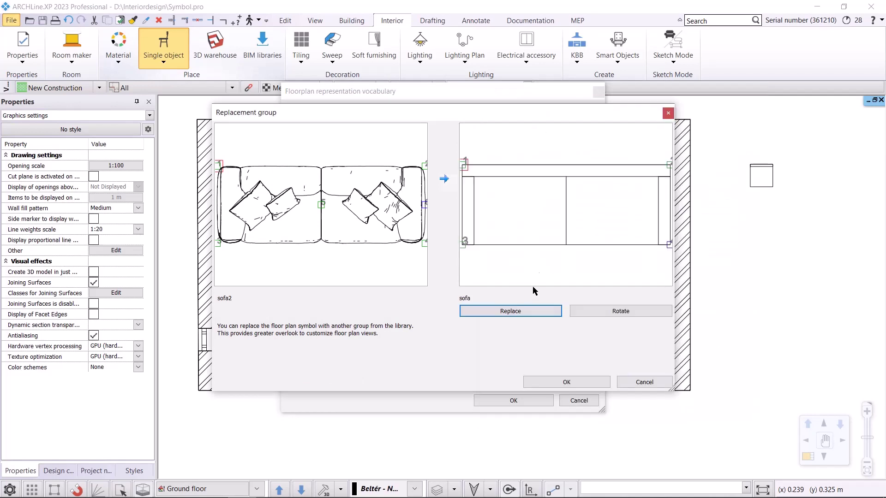
Apply the simplified sofa symbol to the living room sofa and overwrite its original library object.
click(567, 383)
click(527, 401)
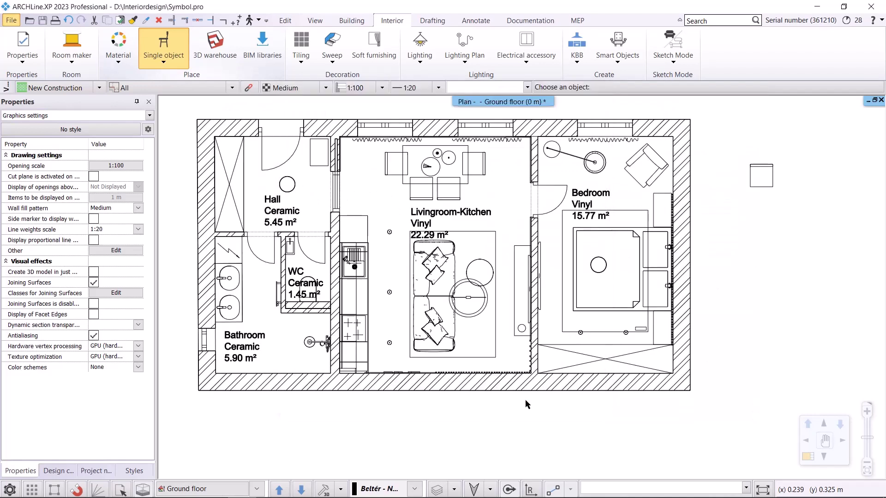
click(394, 279)
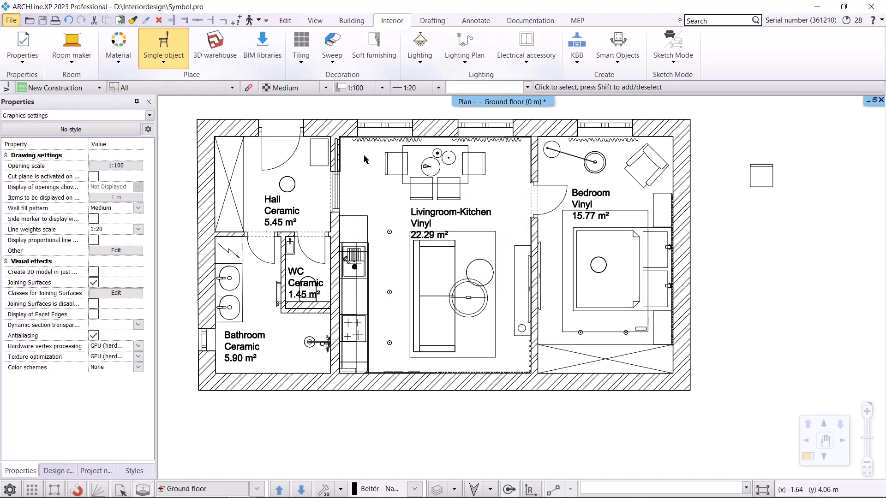
Locate the dining chair at the table's left end in the Design Center and try placing a copy of it.
right_click(387, 174)
click(423, 279)
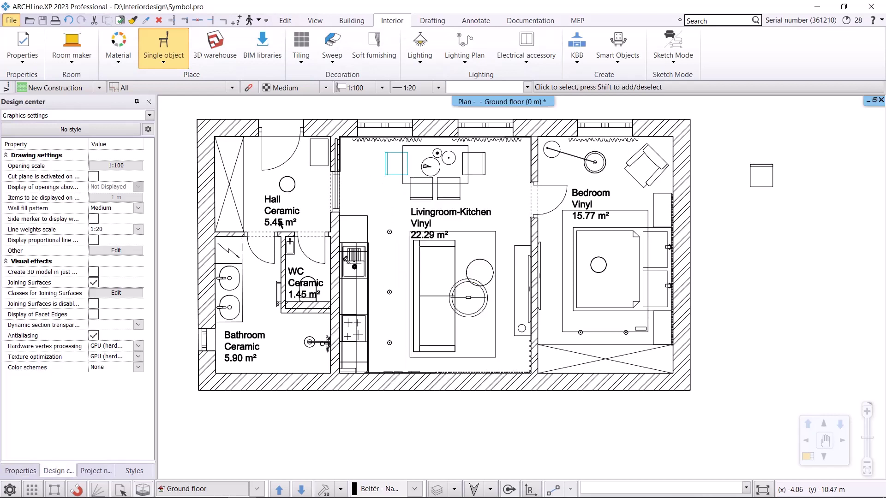
key(ctrl+c)
key(ctrl+v)
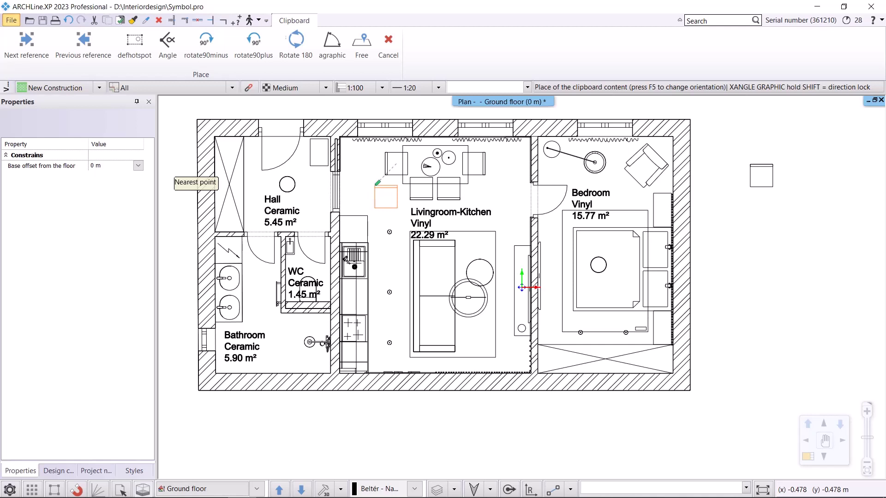
key(Escape)
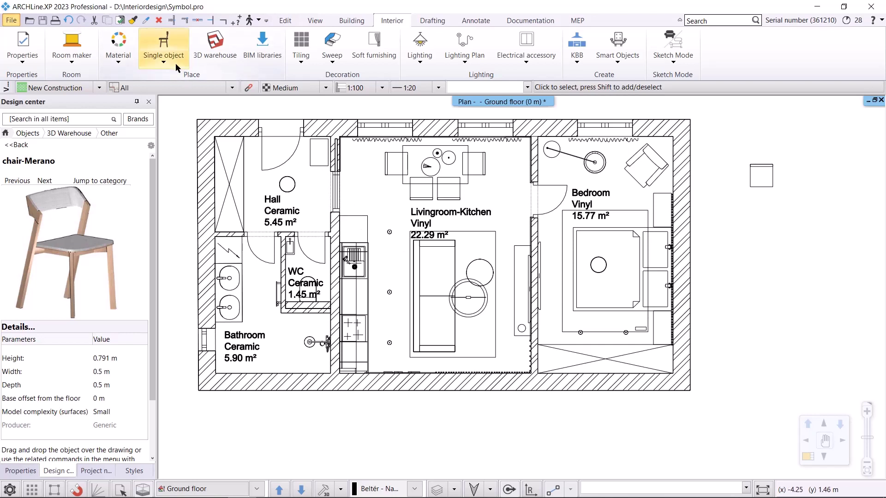
Try restoring the original 2D symbol of the living room sofa and undo the restoration.
click(163, 54)
mouse_move(189, 242)
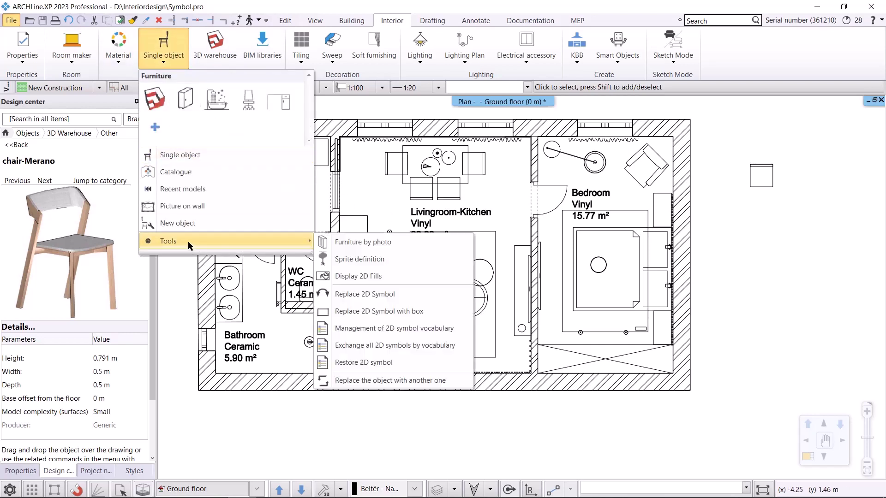
click(384, 363)
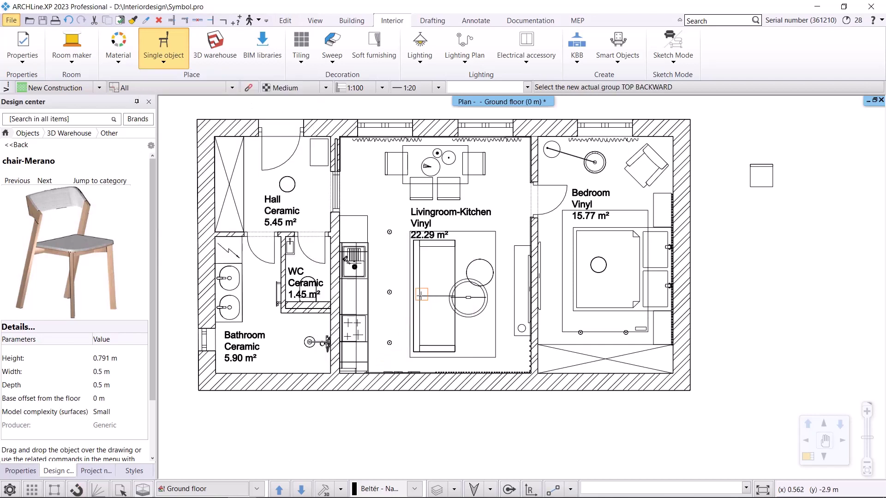
click(418, 298)
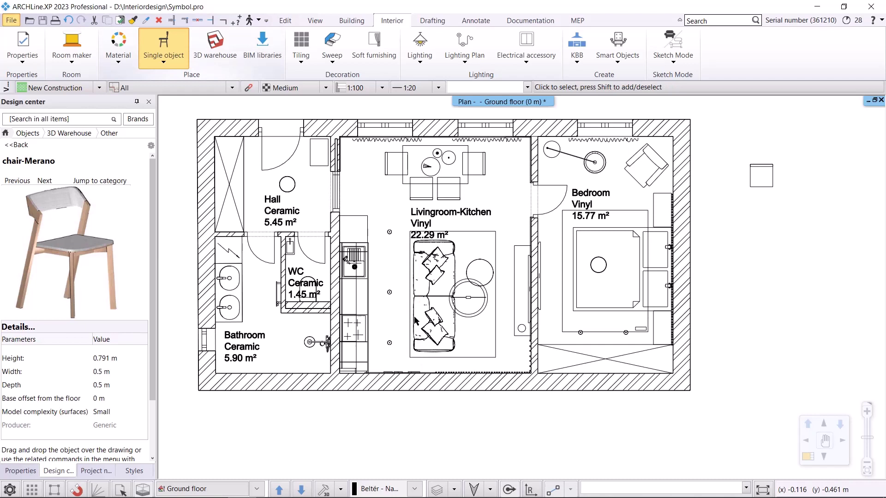
click(68, 20)
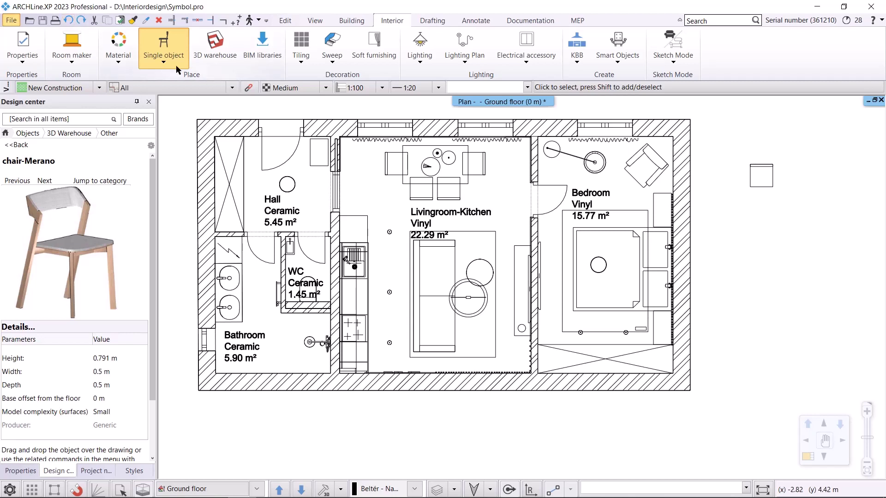
Review the name patterns and assigned symbols in the 2D symbol vocabulary and close it without changes.
click(163, 59)
mouse_move(264, 250)
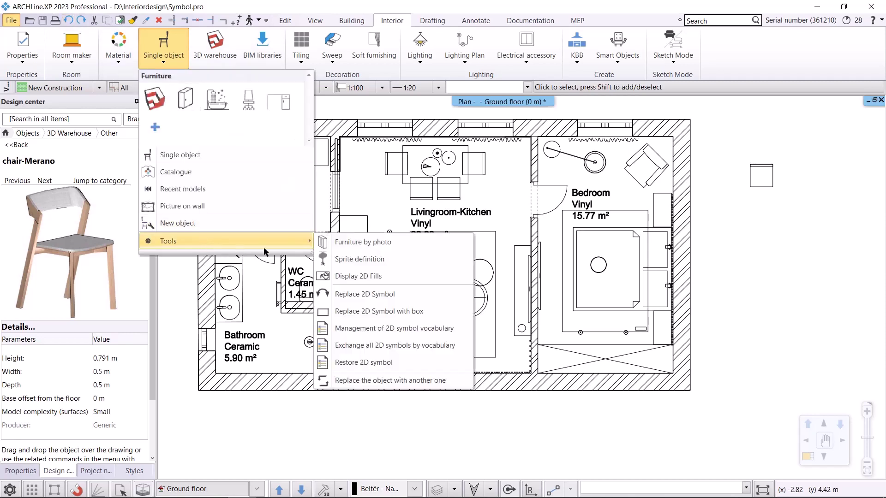
click(376, 328)
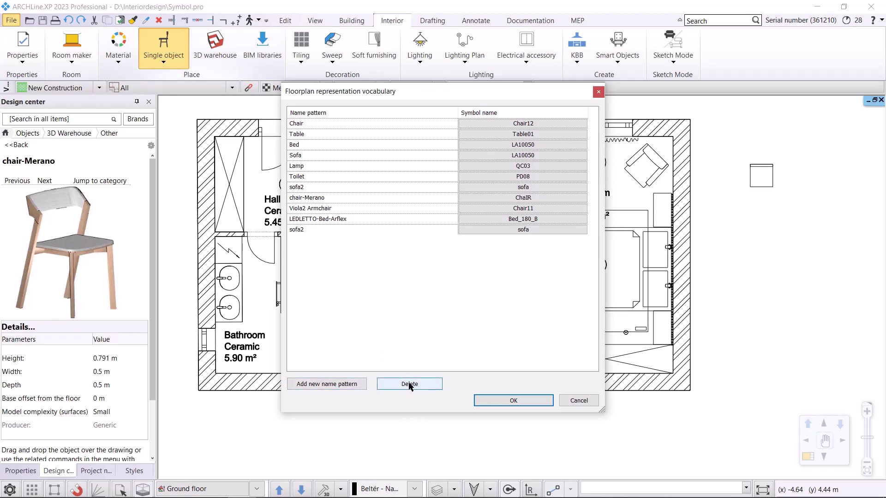
click(586, 403)
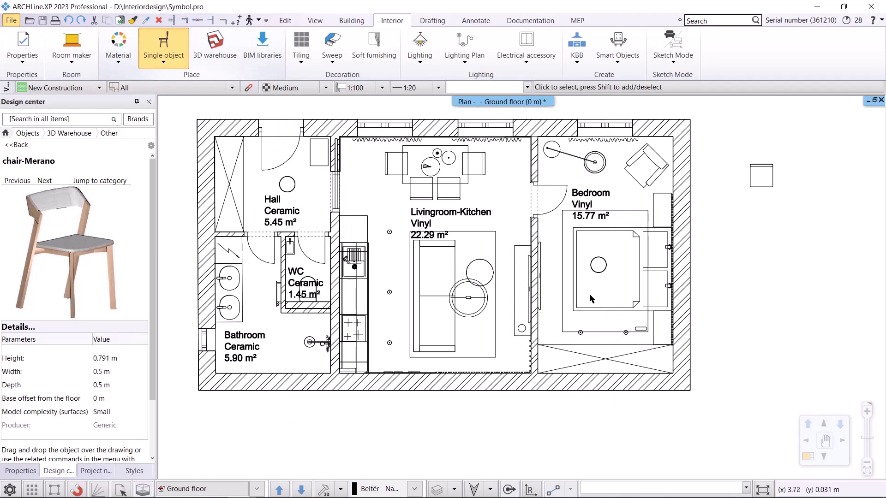
Check the draw order of the round object over the bedroom's bed and of the rug beneath it.
scroll(622, 261, up, 2)
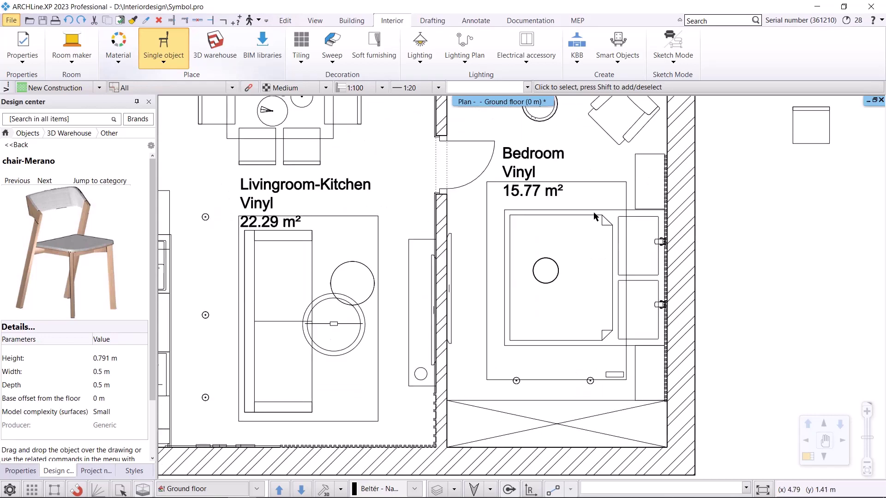
click(537, 282)
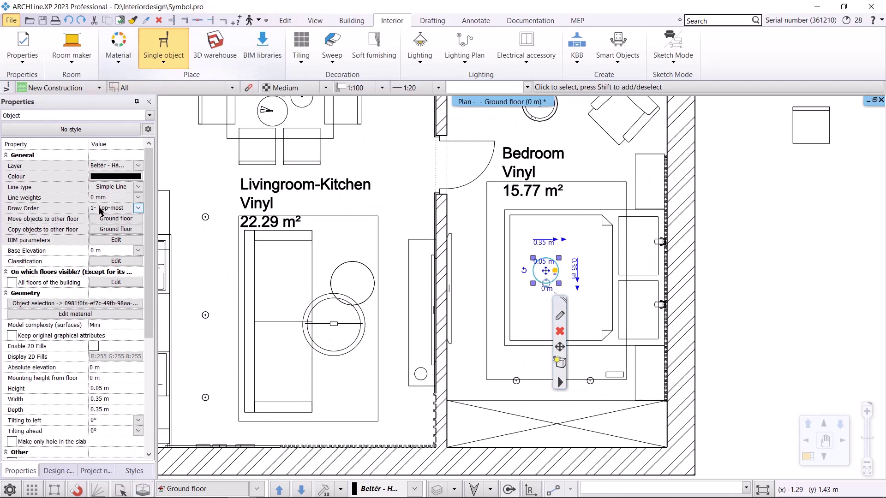
click(487, 253)
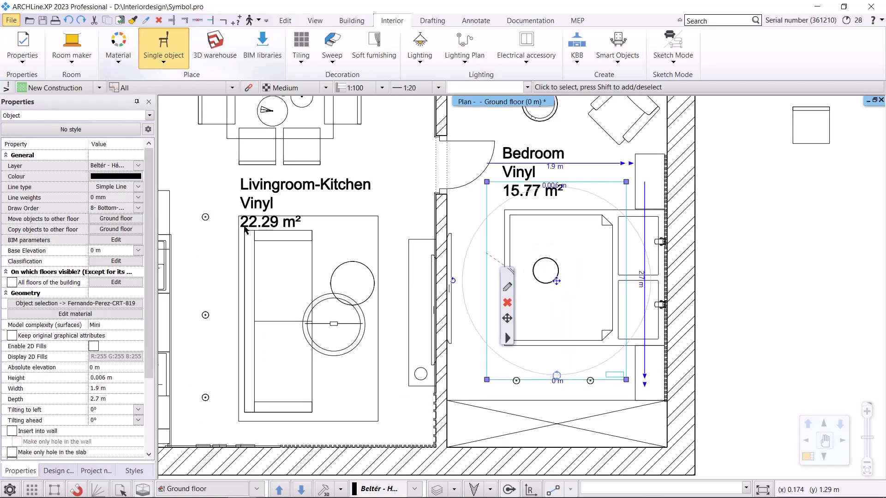
click(139, 209)
click(138, 210)
click(137, 209)
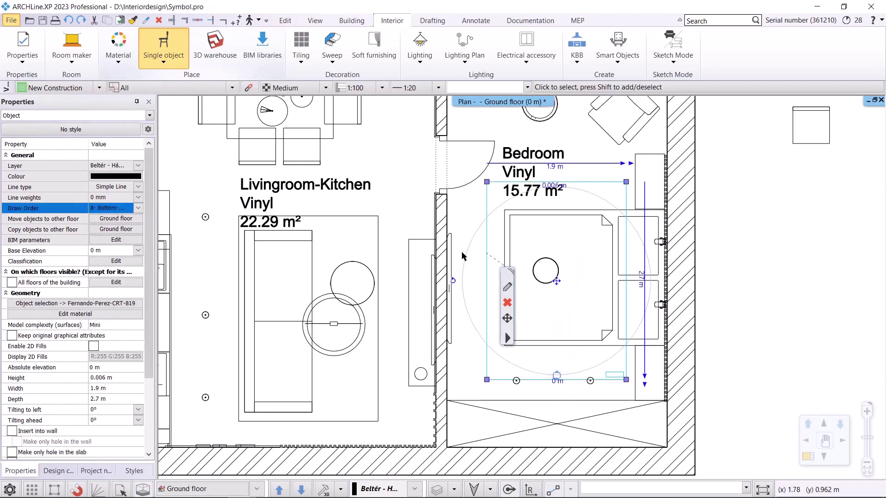
Set the draw order of the bedroom's double bed to 2.
click(514, 219)
click(138, 208)
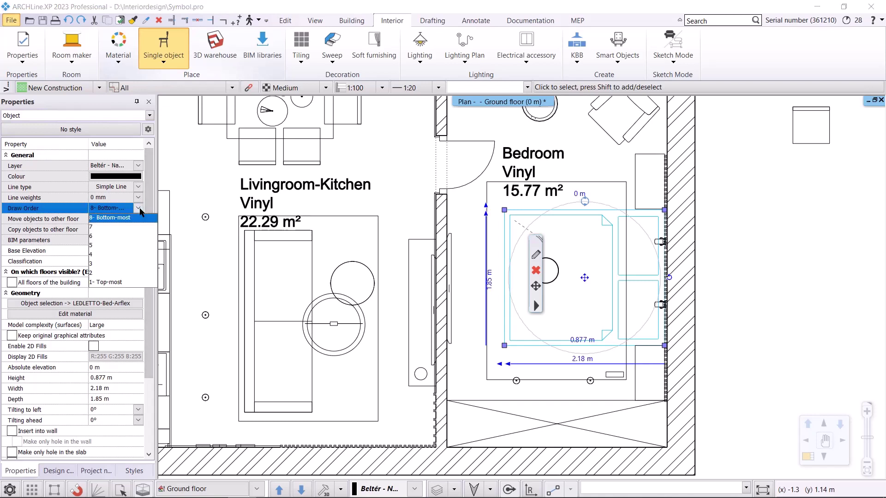
click(109, 273)
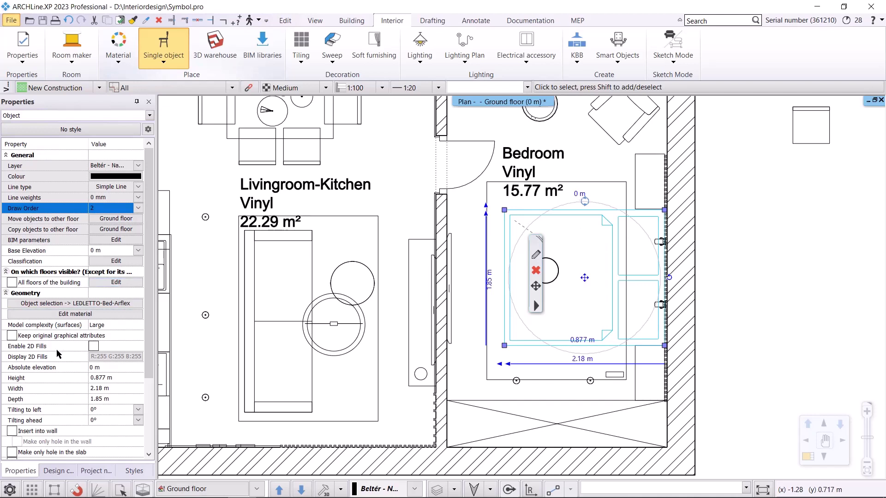
Enable 2D fills for the double bed and set their hatch to Solid with a background fill colour.
click(94, 347)
click(95, 357)
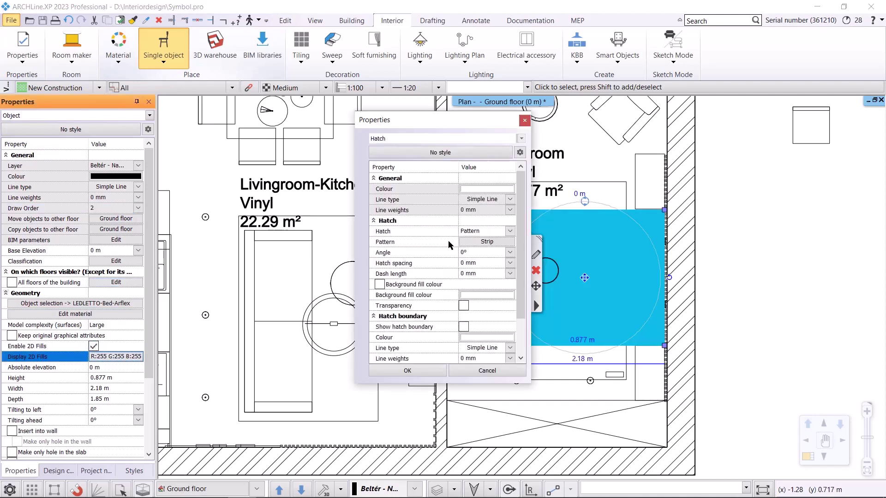
click(510, 230)
click(493, 245)
click(410, 242)
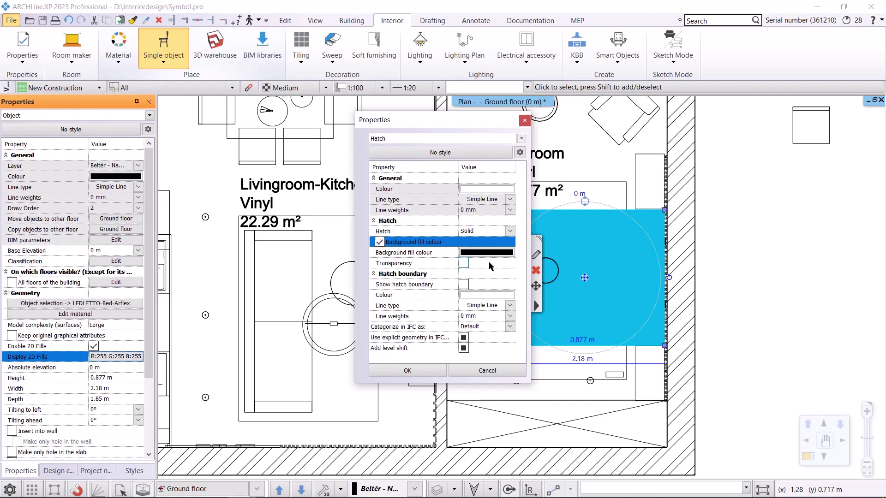
Set the bed's background fill colour to white (Index: 15) and apply the hatch properties.
click(488, 253)
click(514, 203)
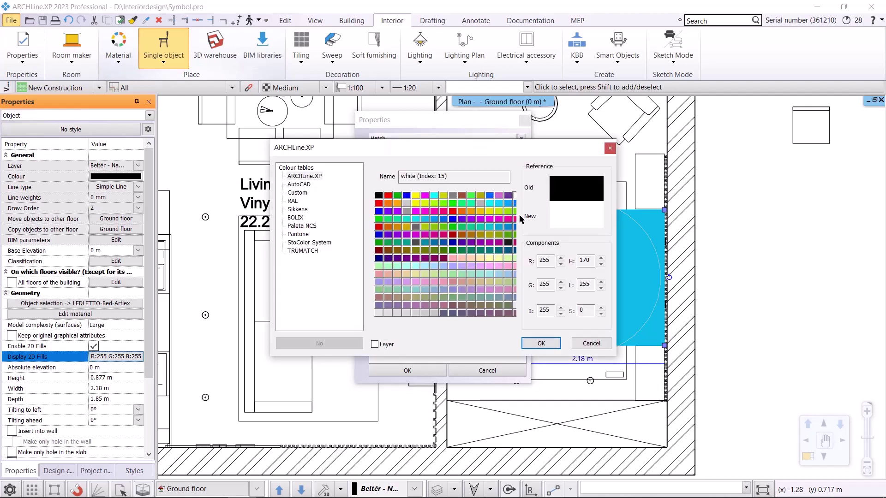
click(541, 343)
click(408, 370)
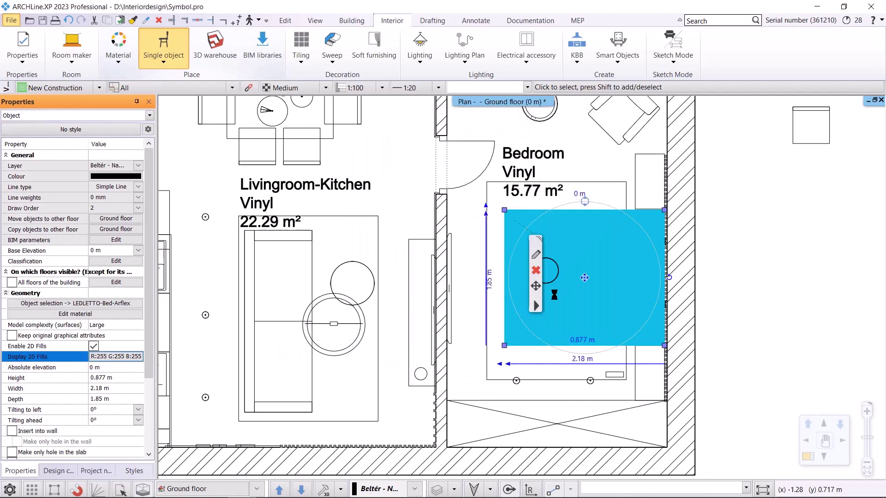
click(738, 263)
Set the draw order of the dining table in the Livingroom-Kitchen to 2.
scroll(576, 276, down, 2)
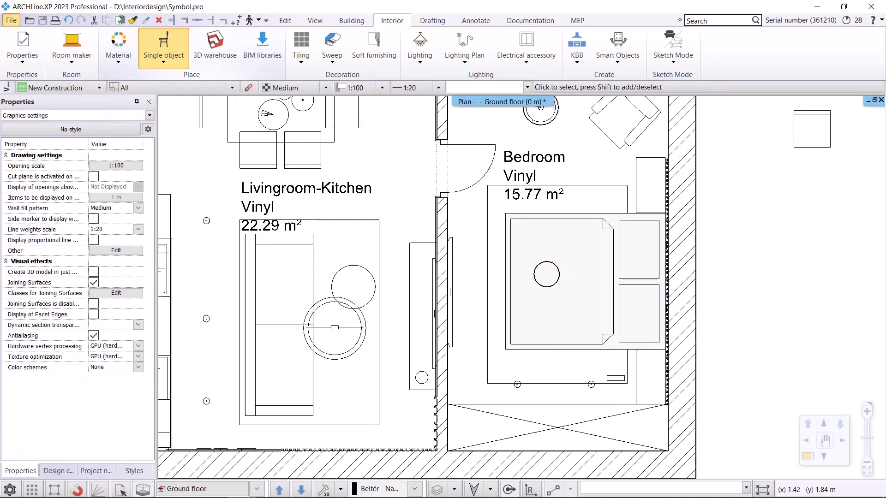
scroll(434, 246, up, 2)
scroll(357, 203, up, 1)
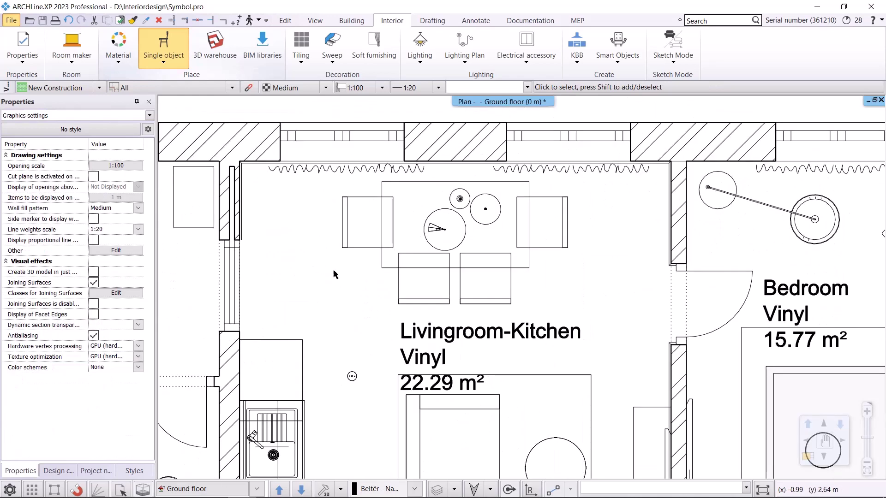
click(382, 268)
click(298, 220)
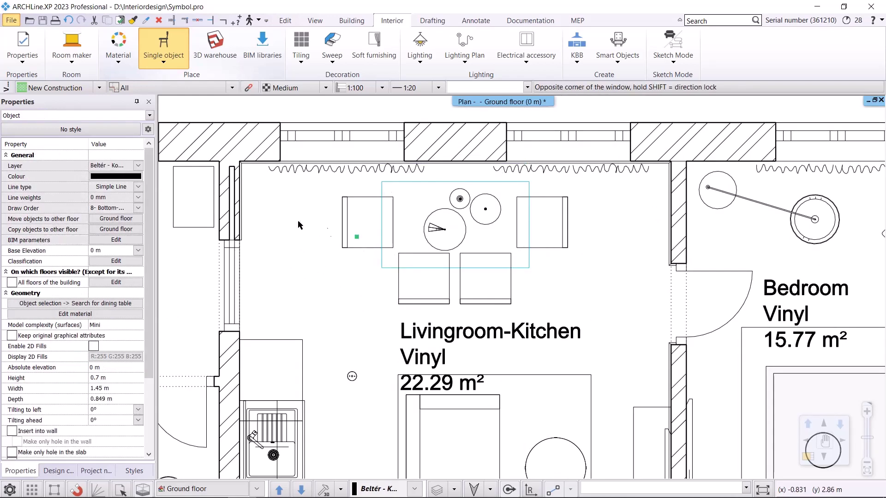
click(367, 223)
scroll(110, 211, up, 7)
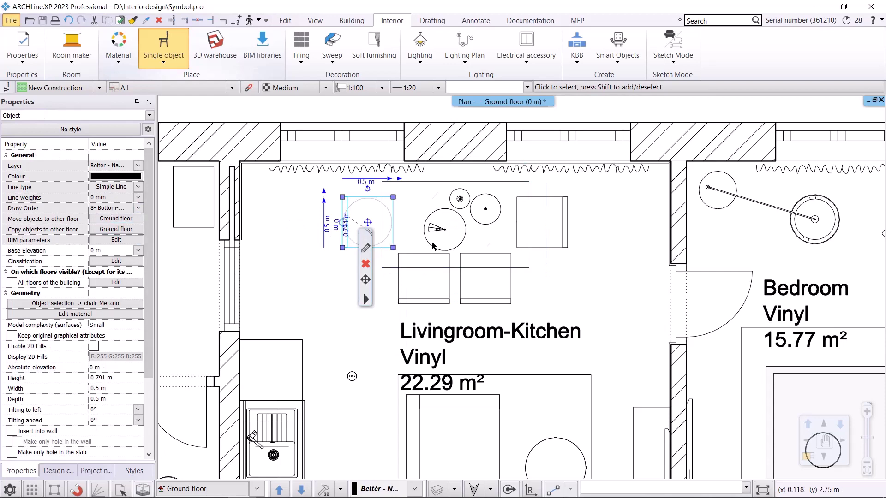
scroll(138, 208, down, 7)
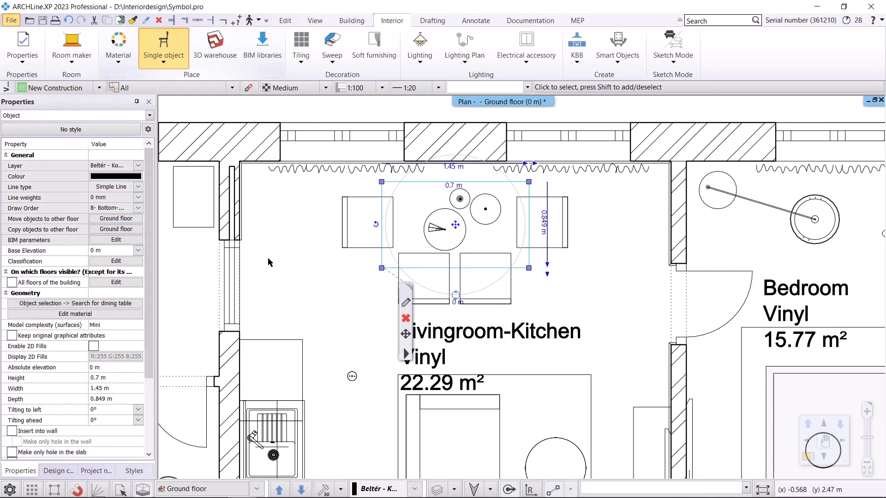
click(138, 208)
click(113, 273)
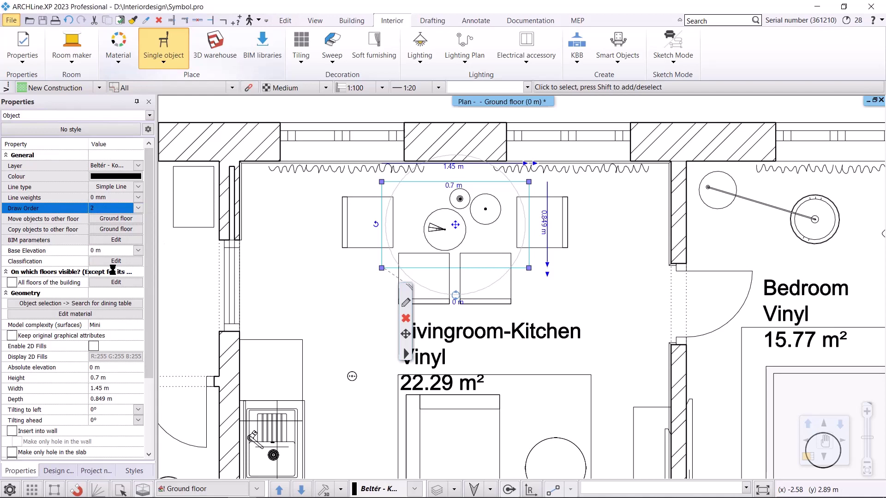
Enable 2D fills for the dining table in the Livingroom-Kitchen and set their hatch to Solid.
click(343, 268)
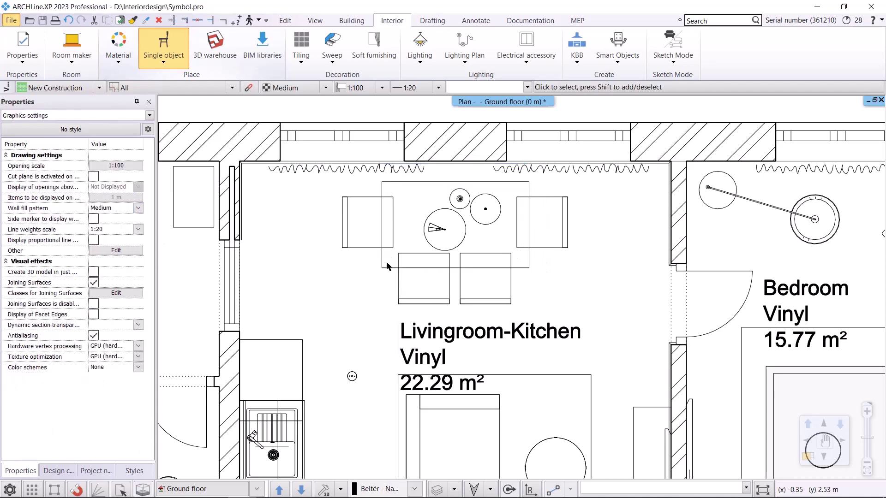
click(386, 261)
click(93, 346)
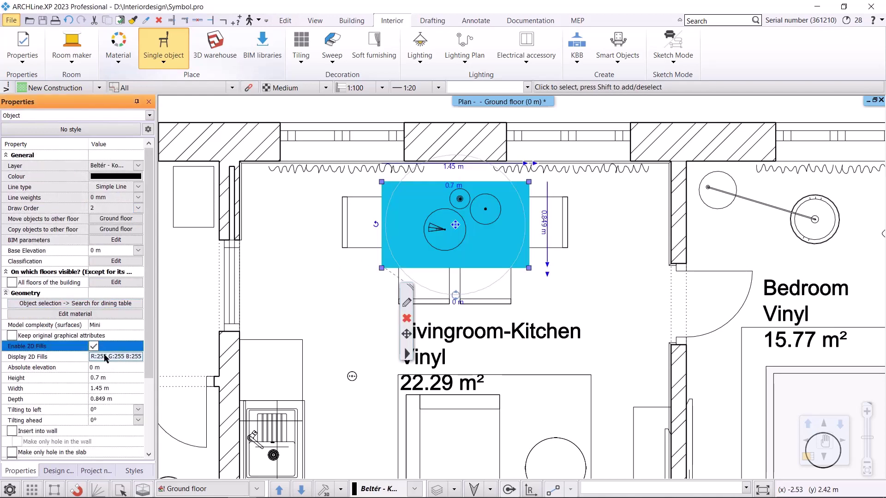
click(116, 356)
click(510, 231)
click(473, 247)
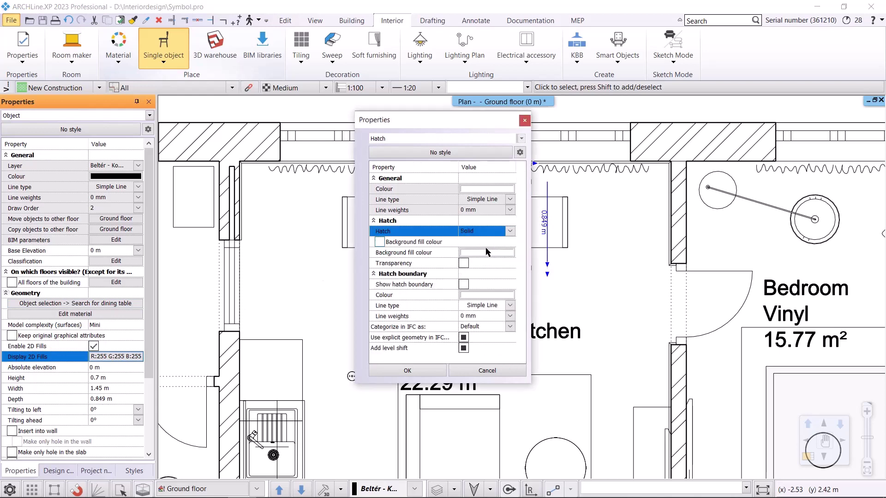
Set the dining table's background fill colour to white (Index: 15), apply the hatch properties and deselect the table.
click(476, 260)
click(512, 203)
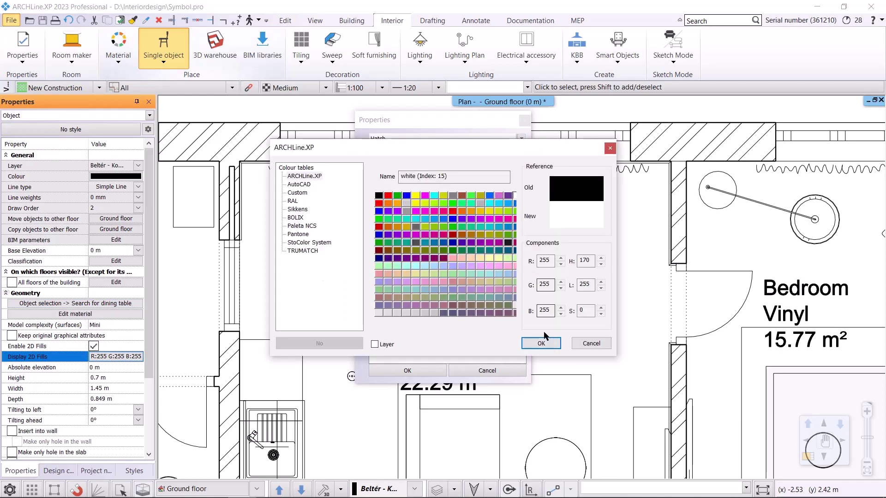
click(541, 343)
click(436, 371)
click(578, 309)
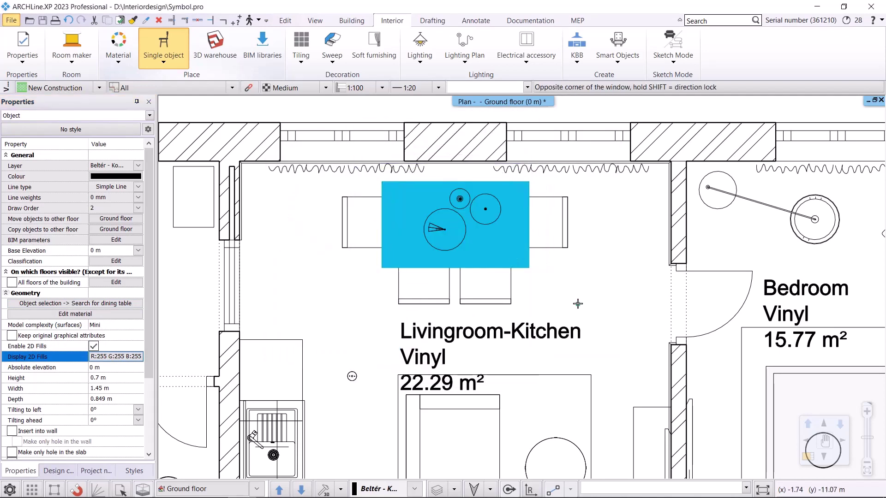
key(Escape)
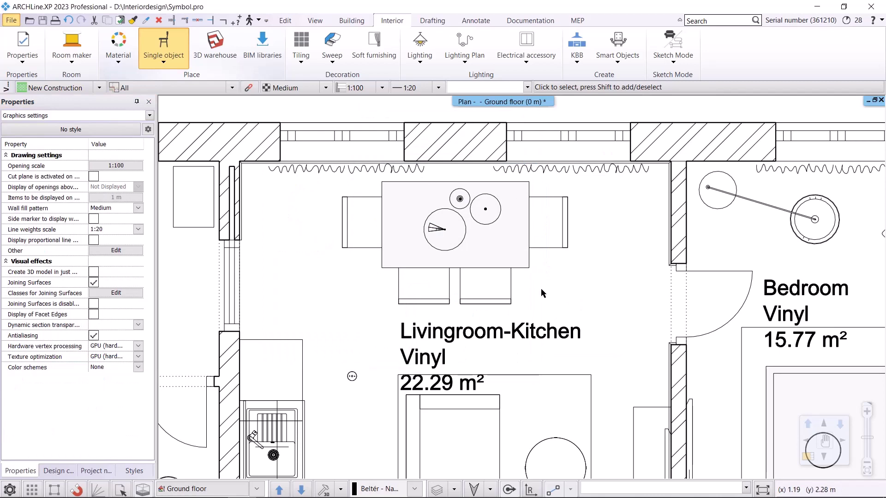
Set the floor plan's wall fill pattern to Medium filled and switch to Symbol.pdf in the browser.
scroll(561, 291, down, 3)
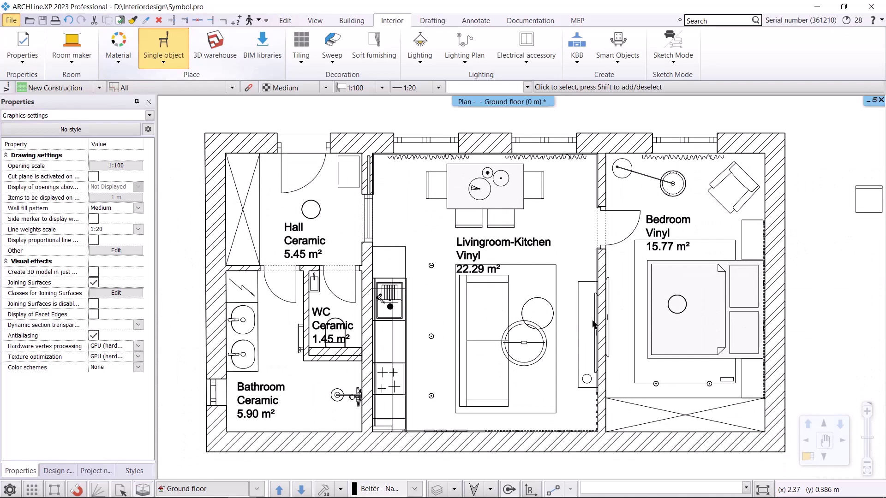
click(326, 88)
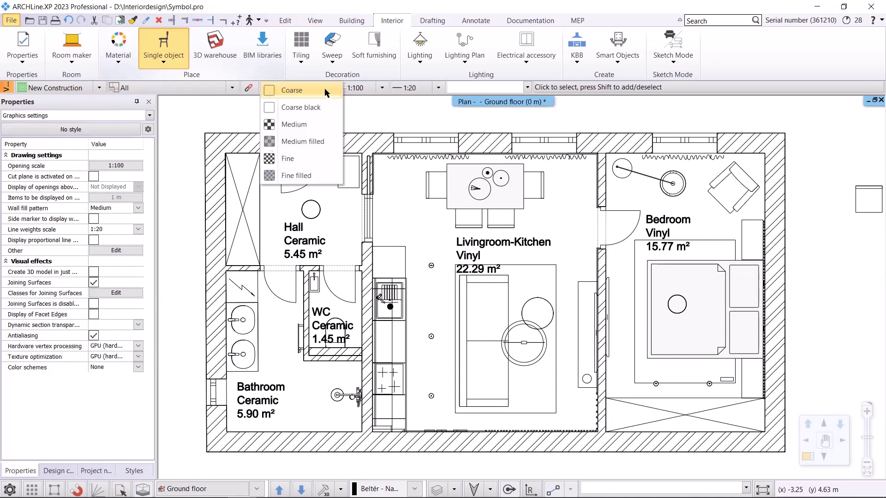
click(310, 142)
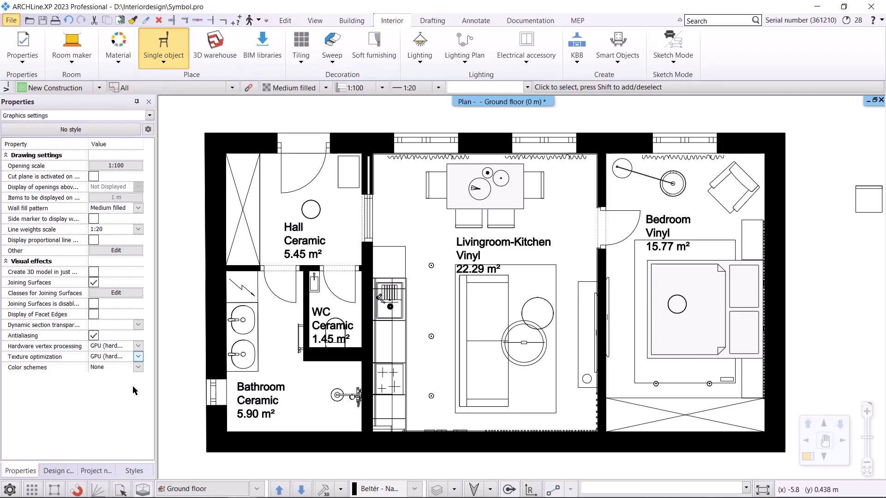
click(243, 488)
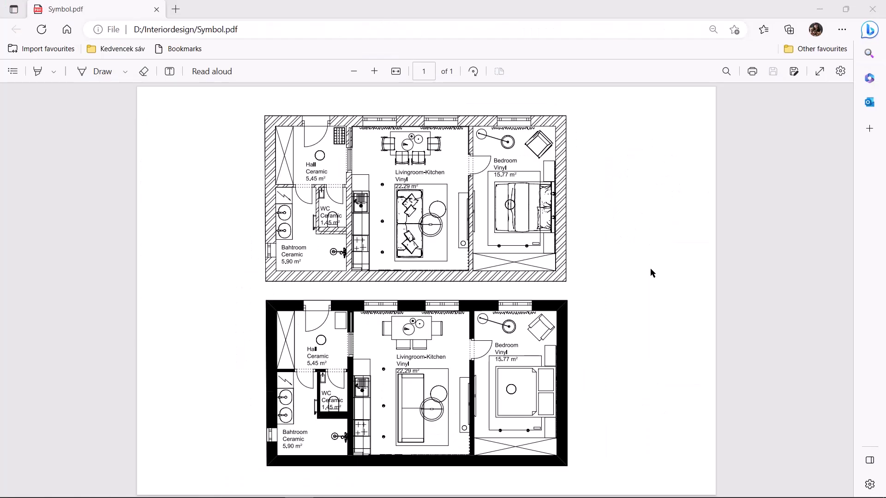